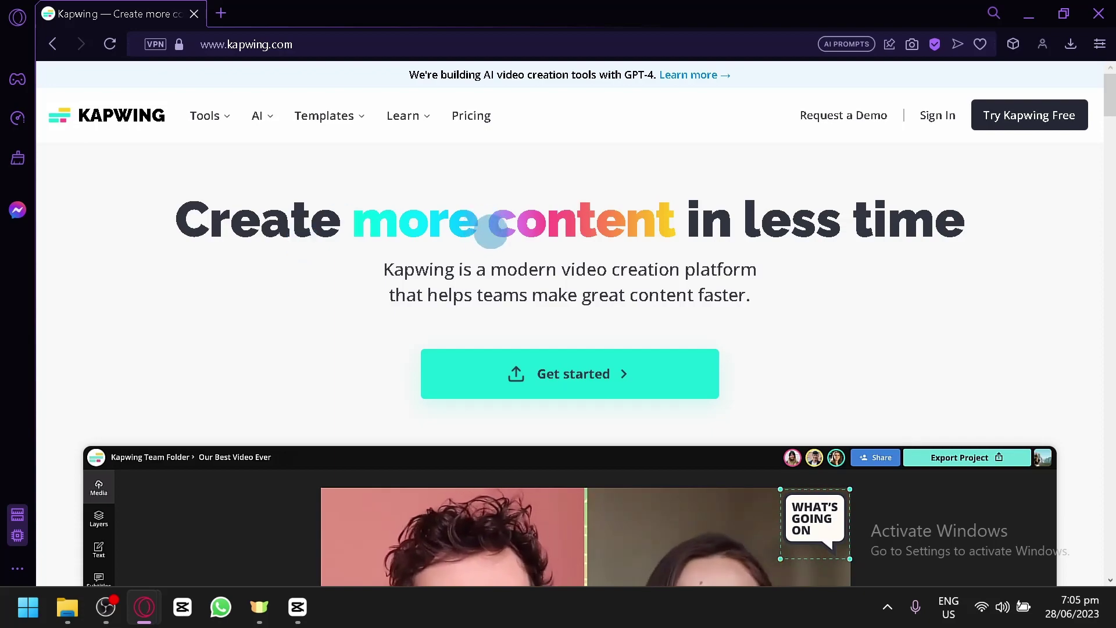
# Step: Look over the Kapwing home page and bring up the link menu on the Pricing link
pyautogui.scroll(-15, 491, 230)
pyautogui.scroll(15, 696, 269)
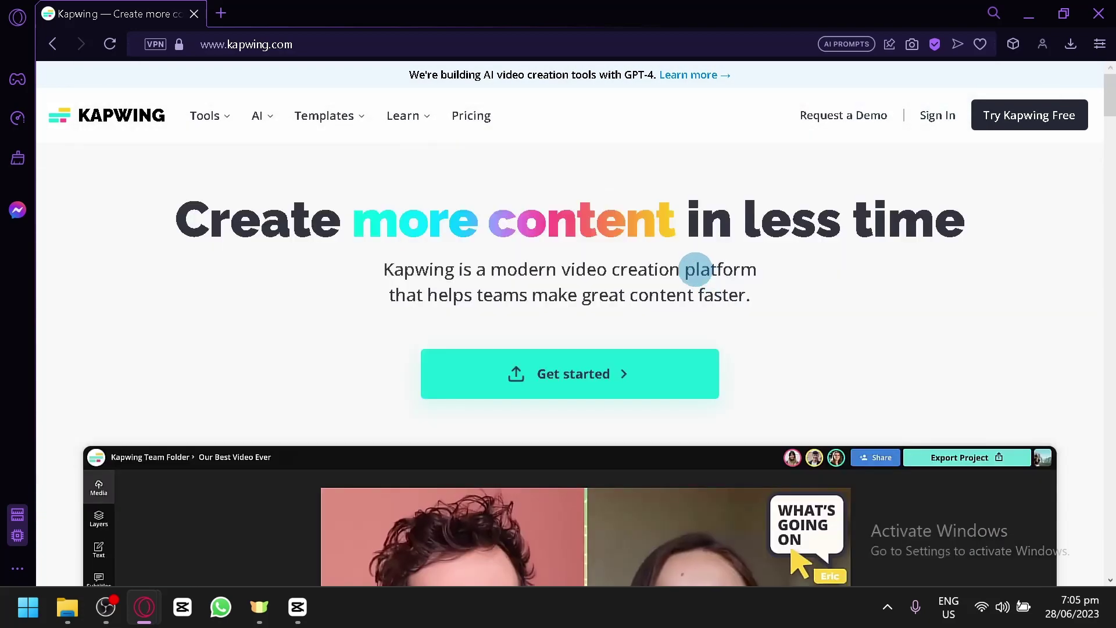
pyautogui.moveTo(206, 128)
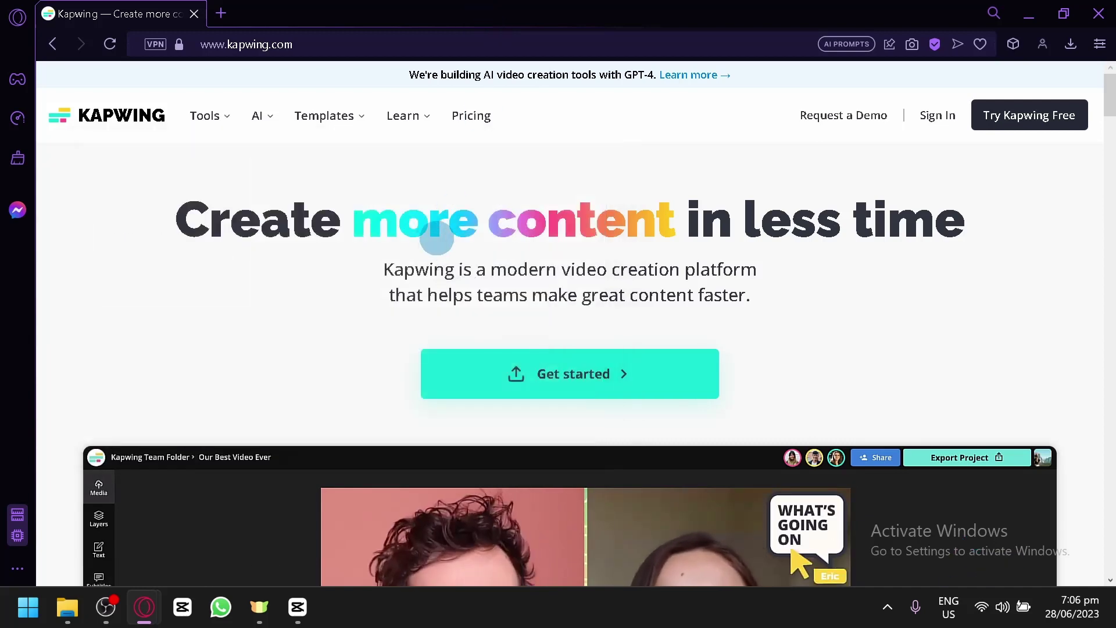
pyautogui.moveTo(265, 118)
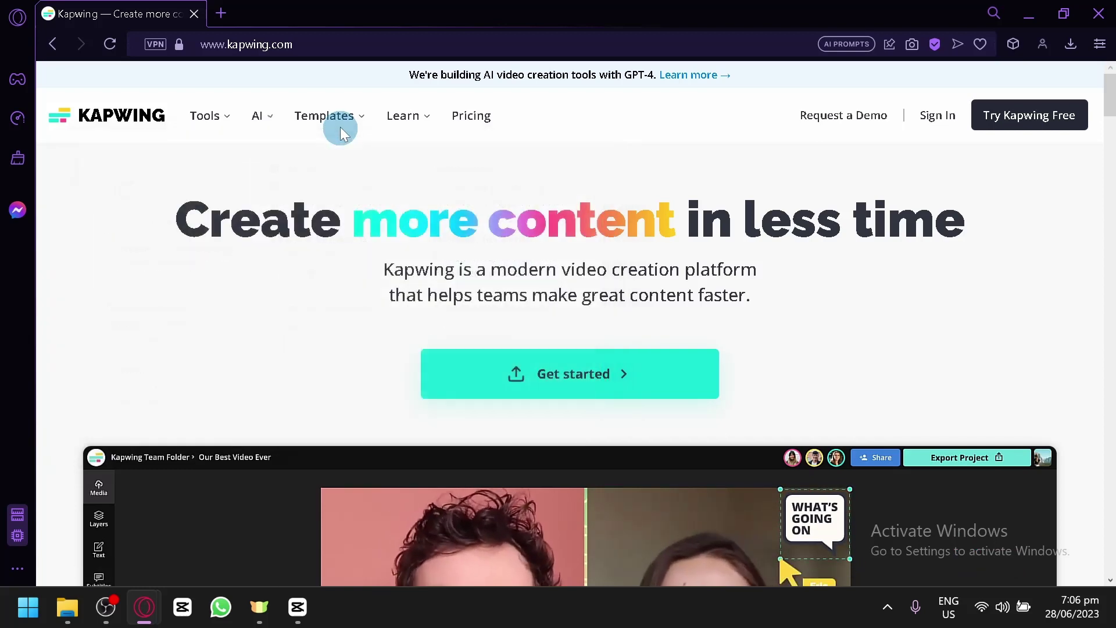
pyautogui.moveTo(324, 114)
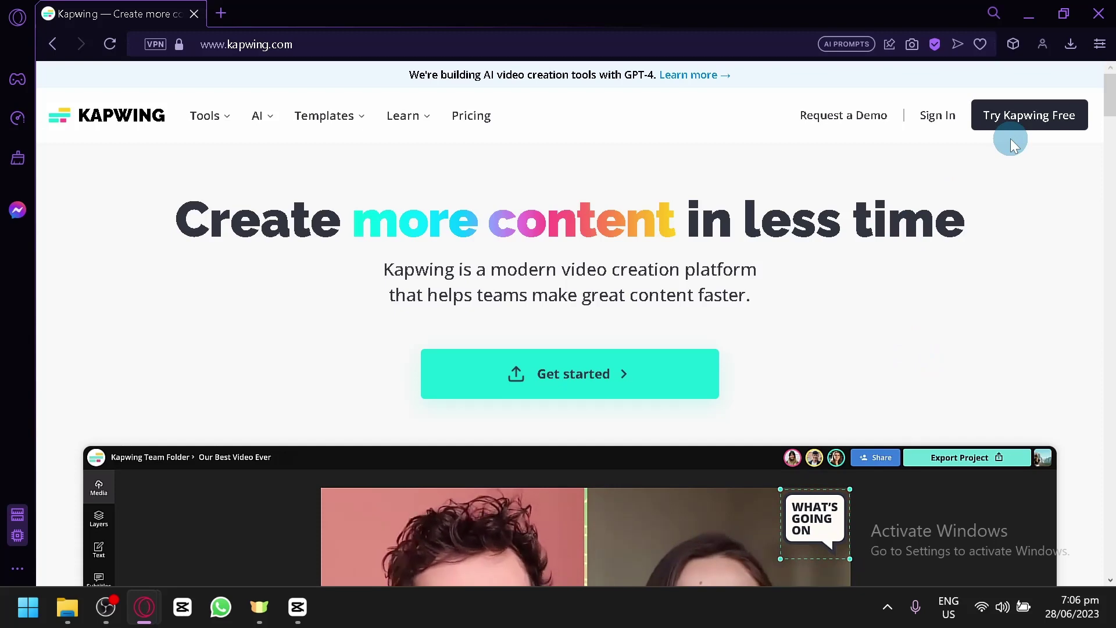
pyautogui.rightClick(470, 122)
# Step: Open the Pricing page in a new tab and view the Free, Pro and Enterprise plan cards
pyautogui.click(500, 140)
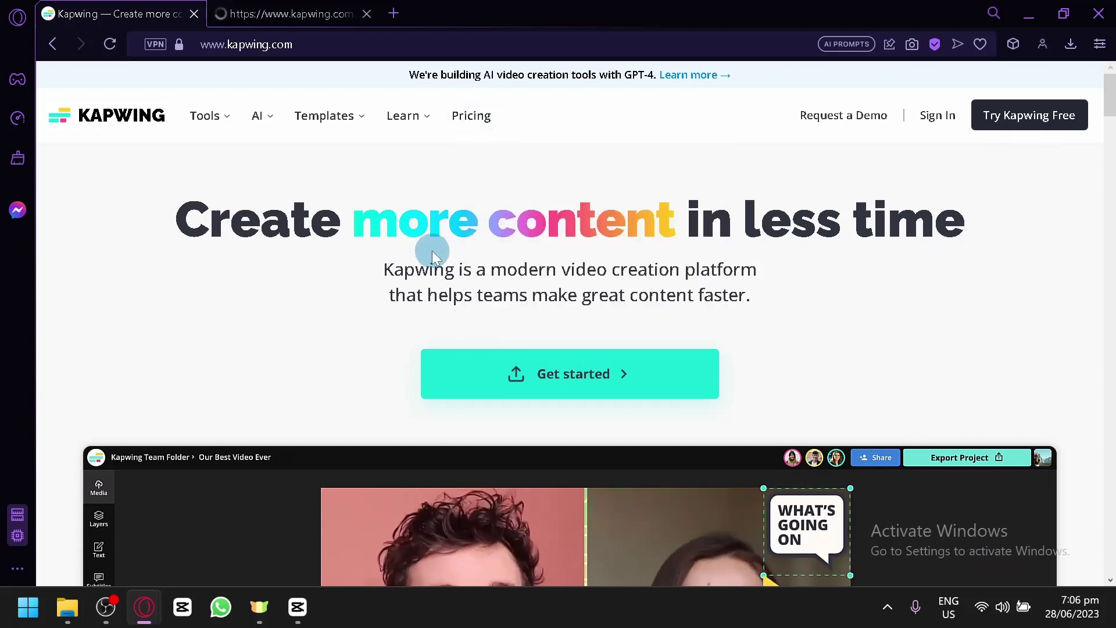
pyautogui.click(324, 11)
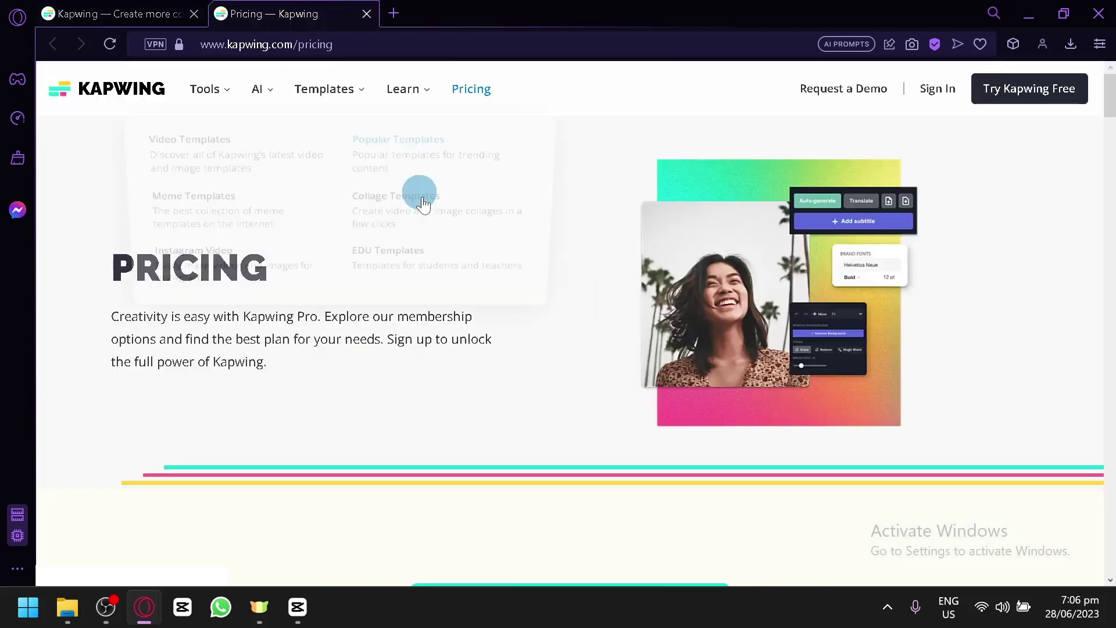
pyautogui.scroll(-2, 379, 428)
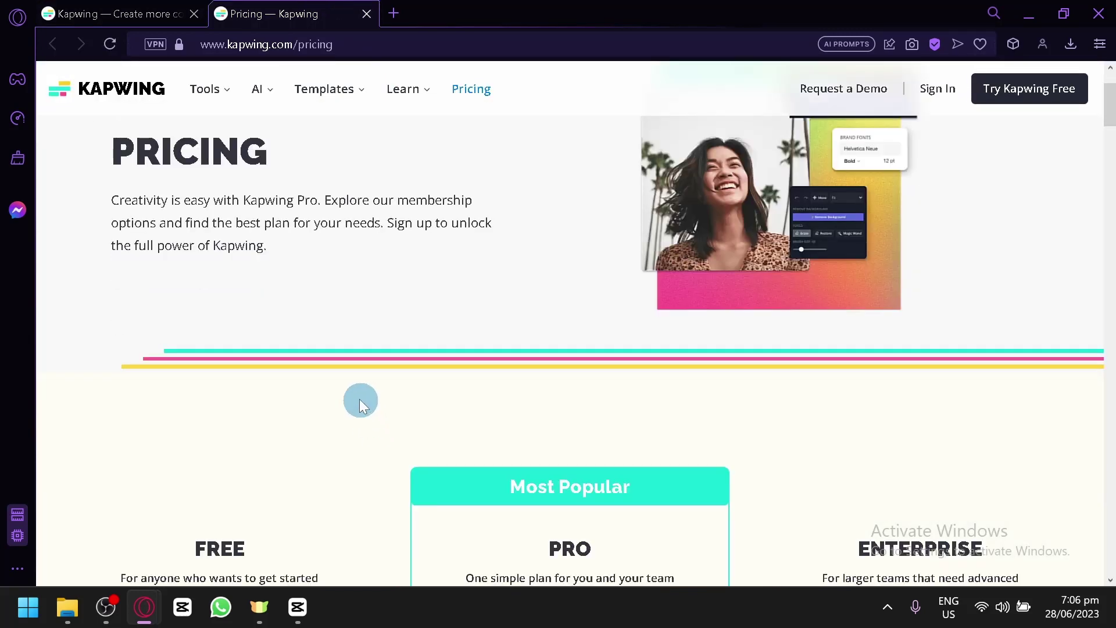
pyautogui.scroll(-6, 341, 353)
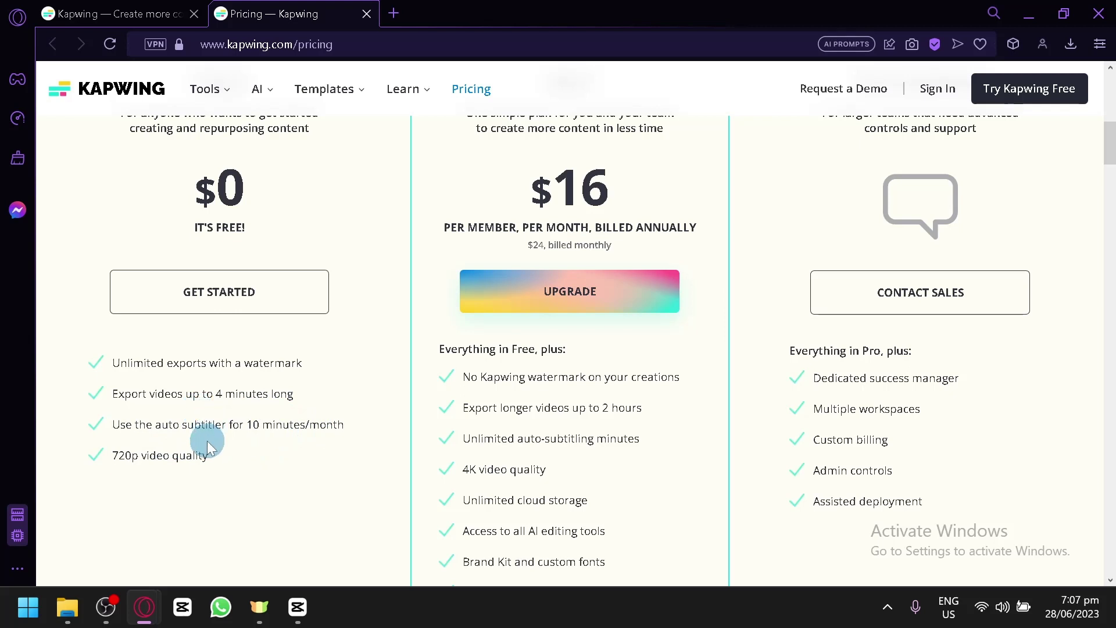
pyautogui.scroll(-2, 207, 448)
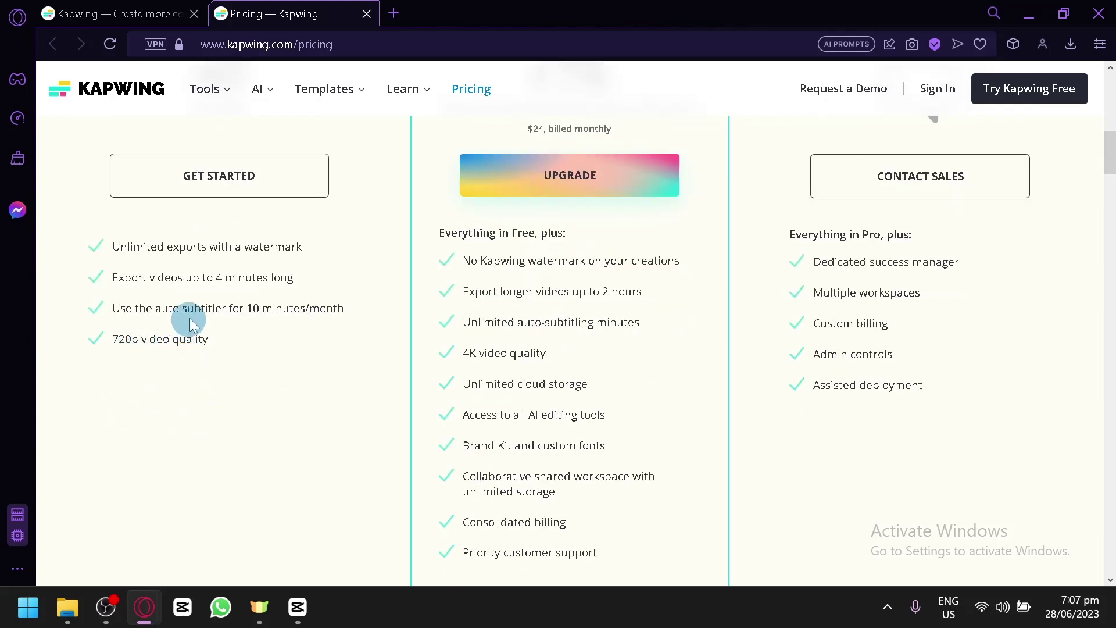
pyautogui.scroll(4, 382, 271)
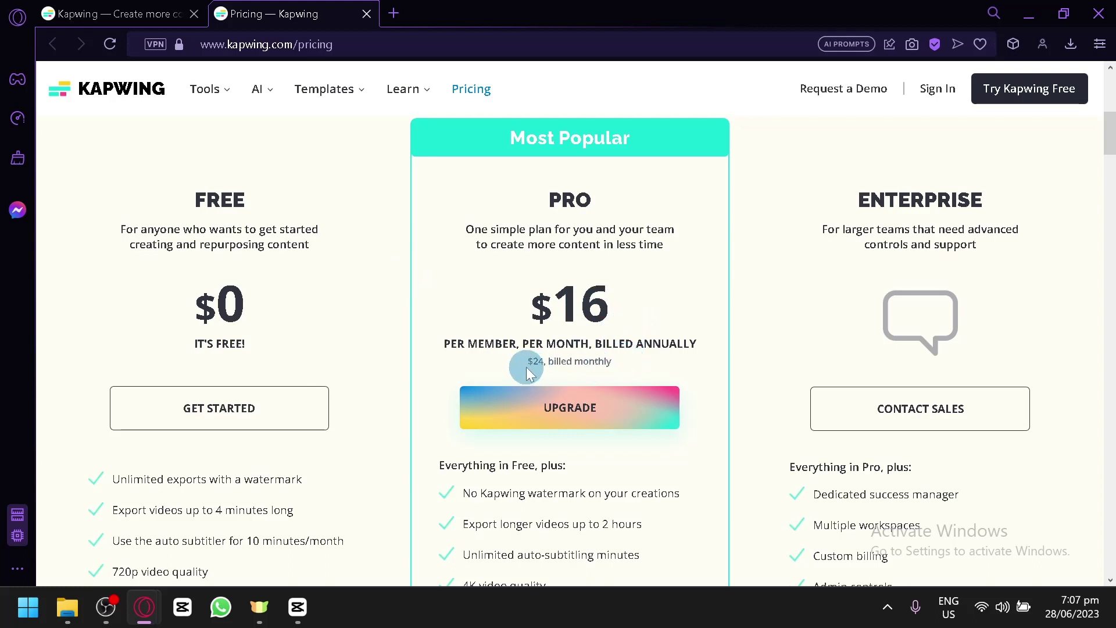
# Step: Scroll through the pricing plans' feature lists and back up
pyautogui.scroll(-2, 540, 365)
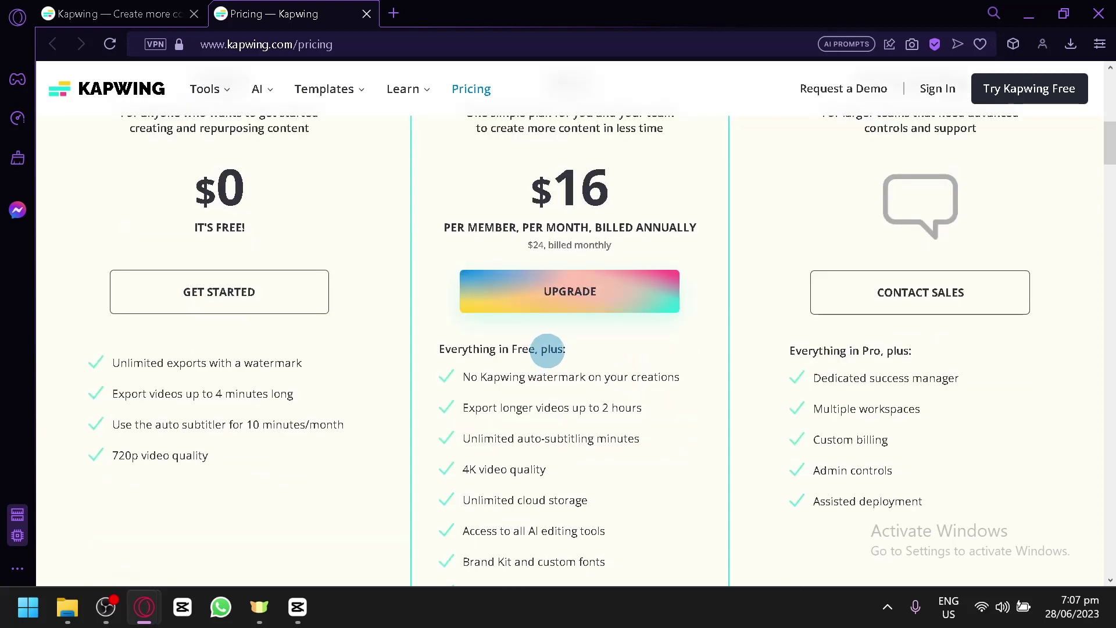
pyautogui.scroll(-2, 547, 349)
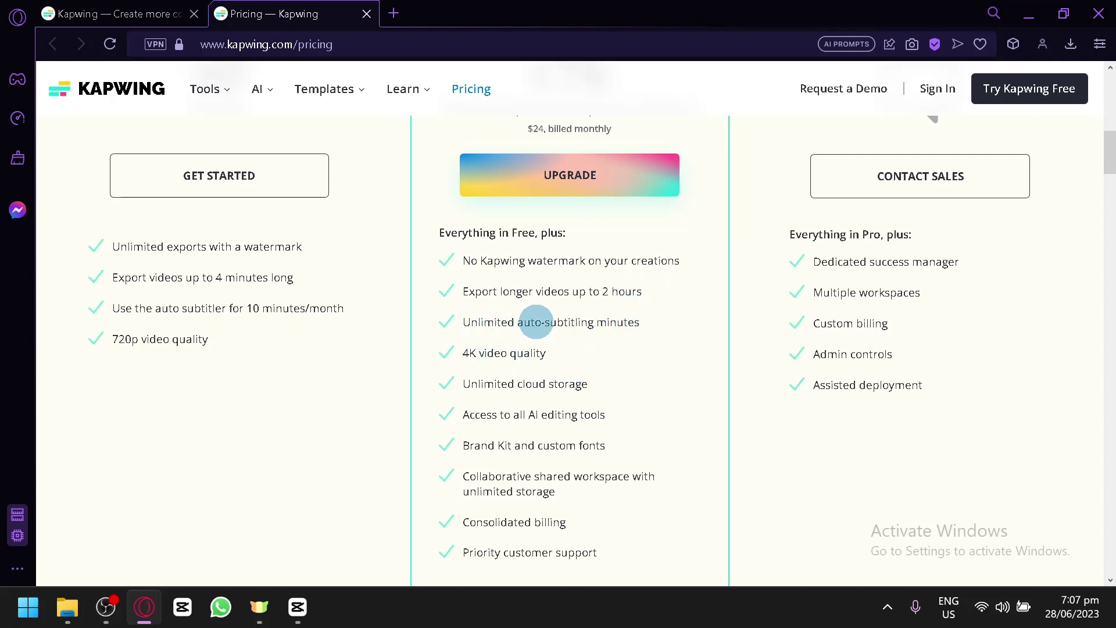
pyautogui.scroll(-2, 662, 346)
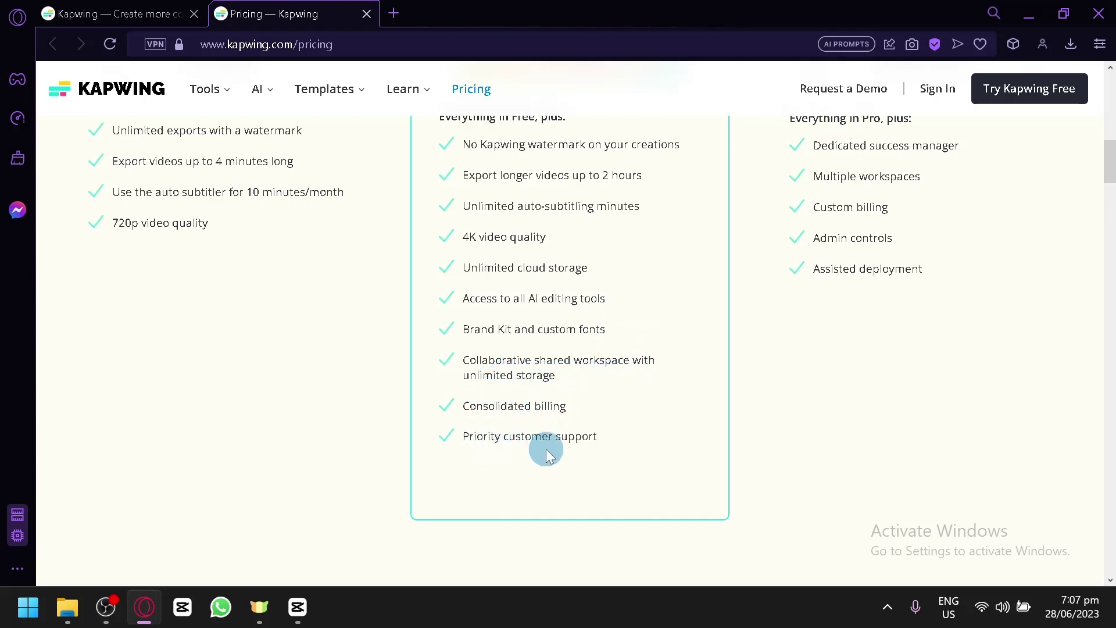
pyautogui.scroll(4, 548, 457)
pyautogui.scroll(4, 942, 341)
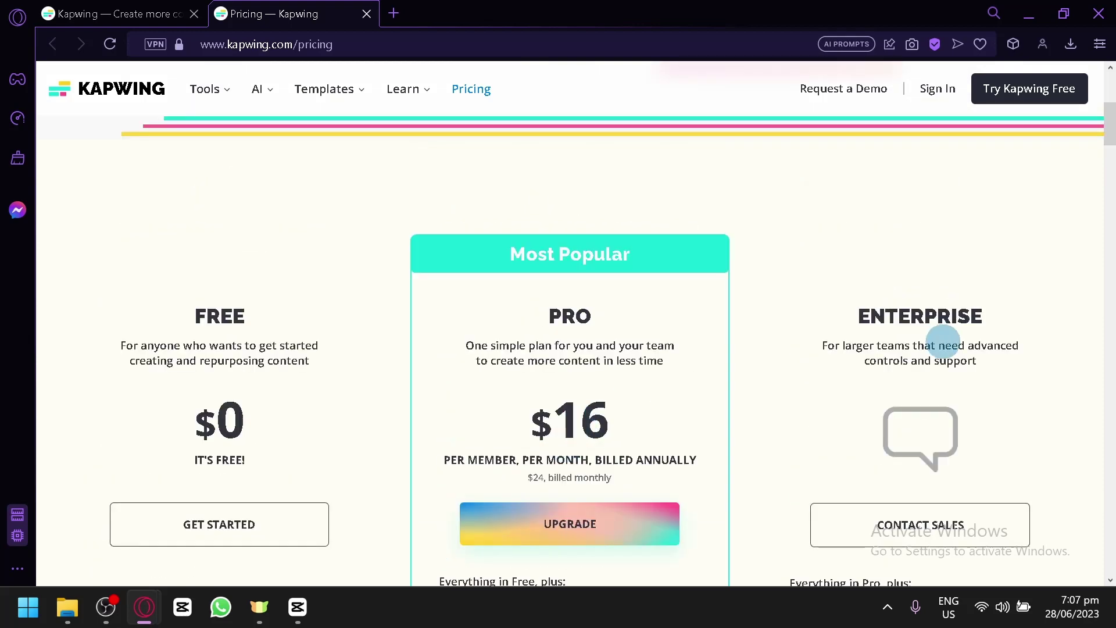
pyautogui.scroll(-6, 953, 366)
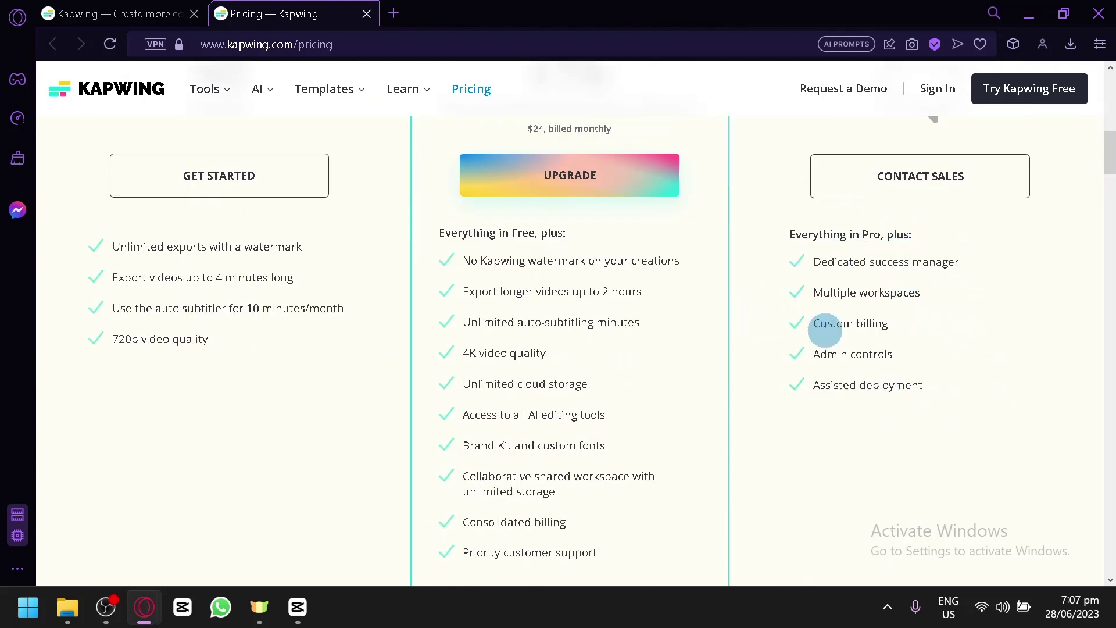
pyautogui.scroll(2, 682, 400)
pyautogui.scroll(2, 668, 374)
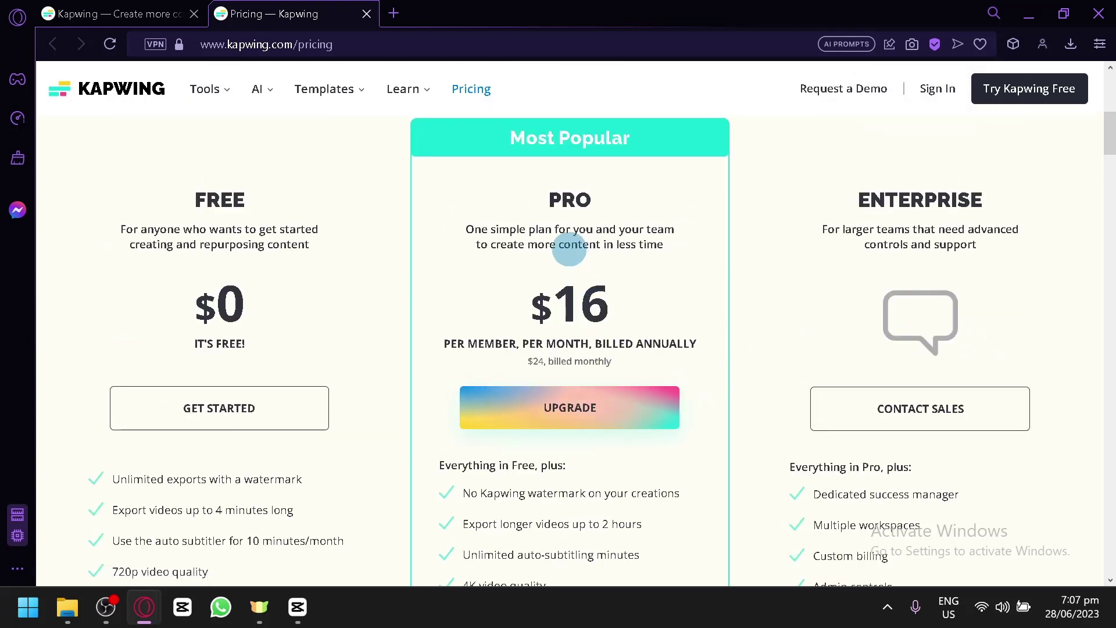
pyautogui.scroll(-2, 359, 229)
pyautogui.scroll(4, 322, 281)
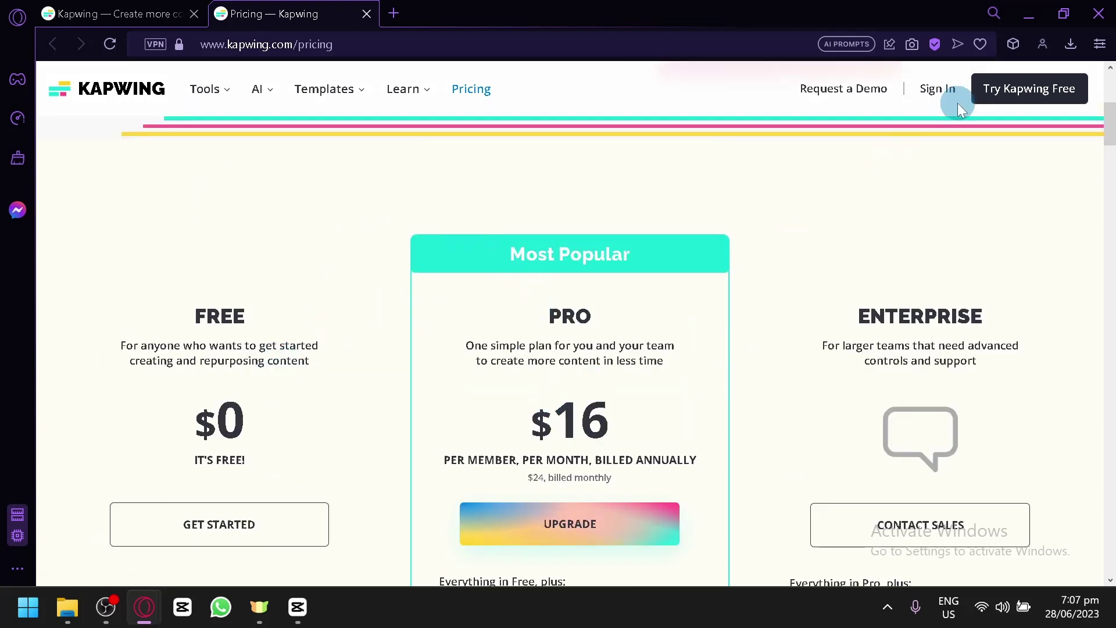
# Step: Start a free Kapwing sign-up, dismiss the Google account chooser, and continue with Google
pyautogui.click(995, 93)
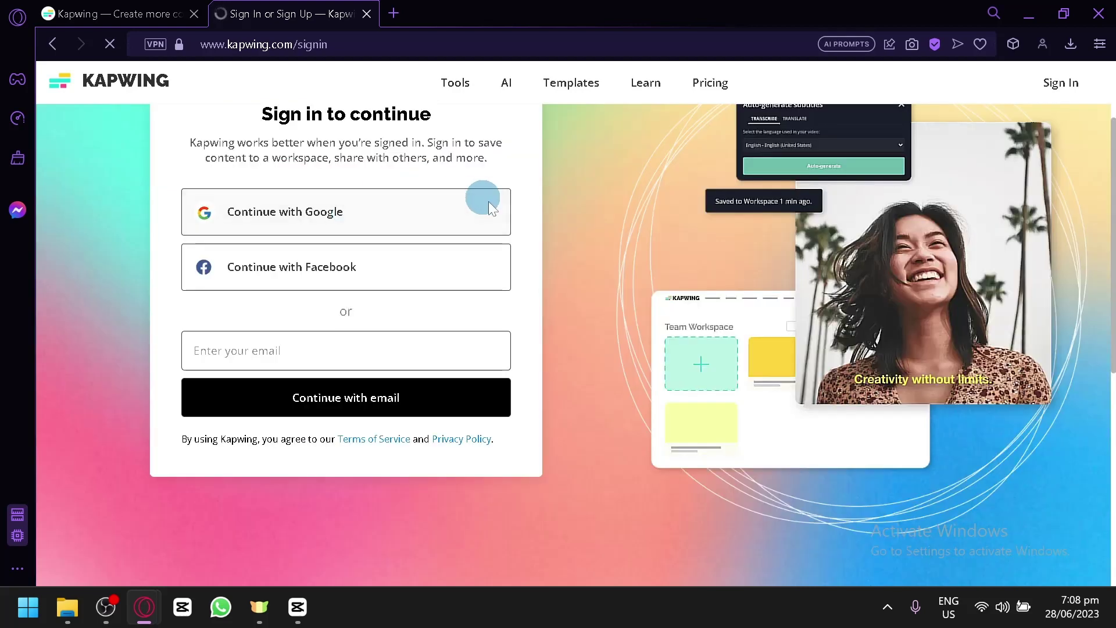
pyautogui.scroll(-2, 378, 217)
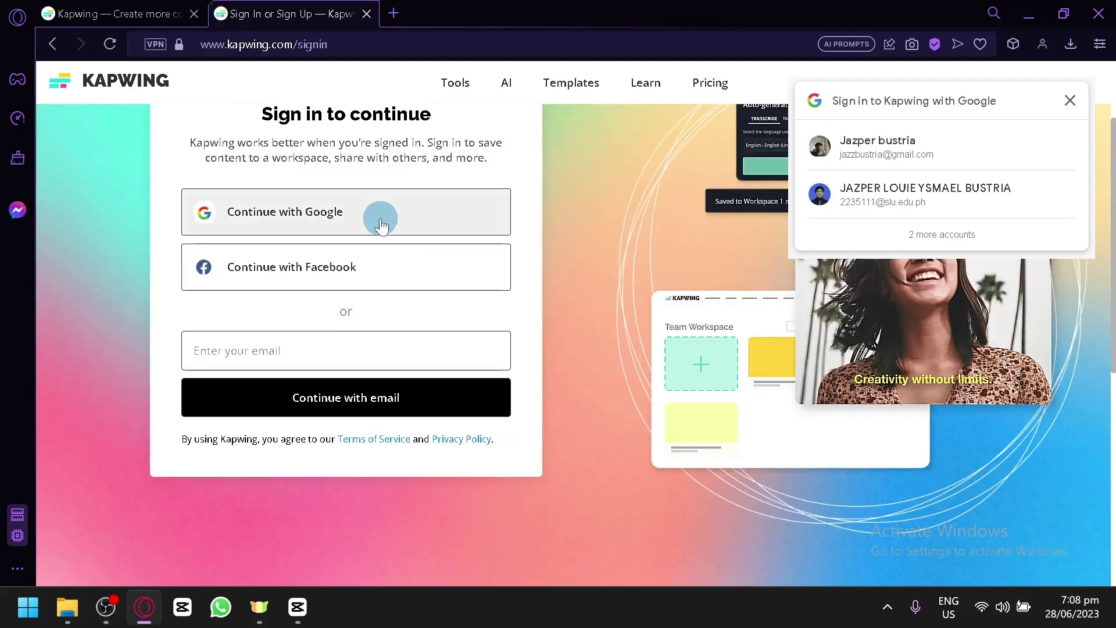
pyautogui.click(1058, 115)
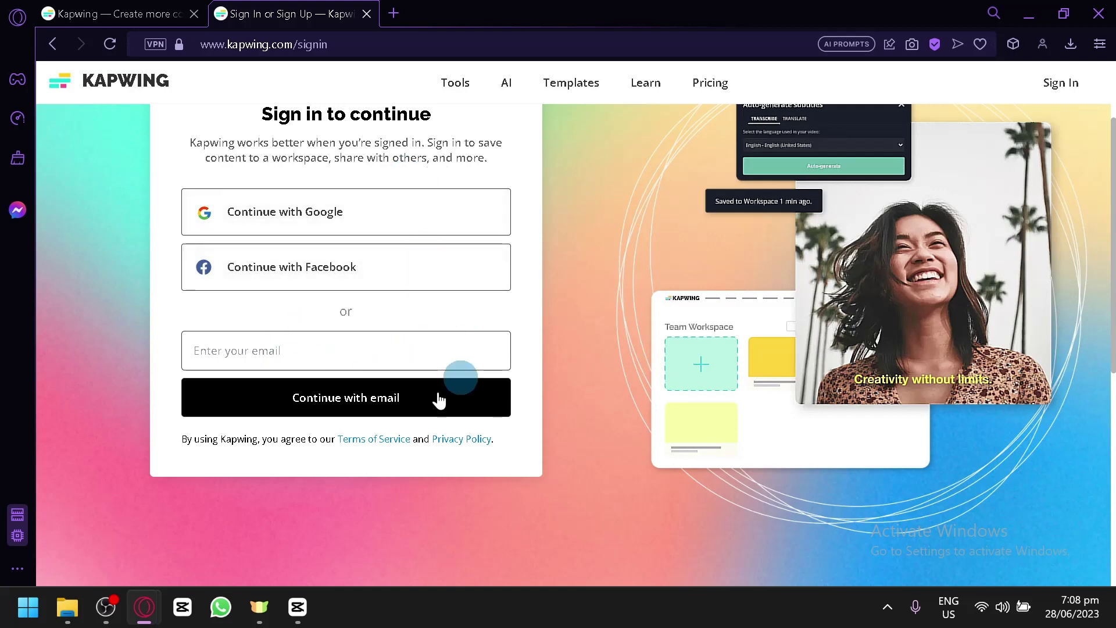
pyautogui.click(401, 198)
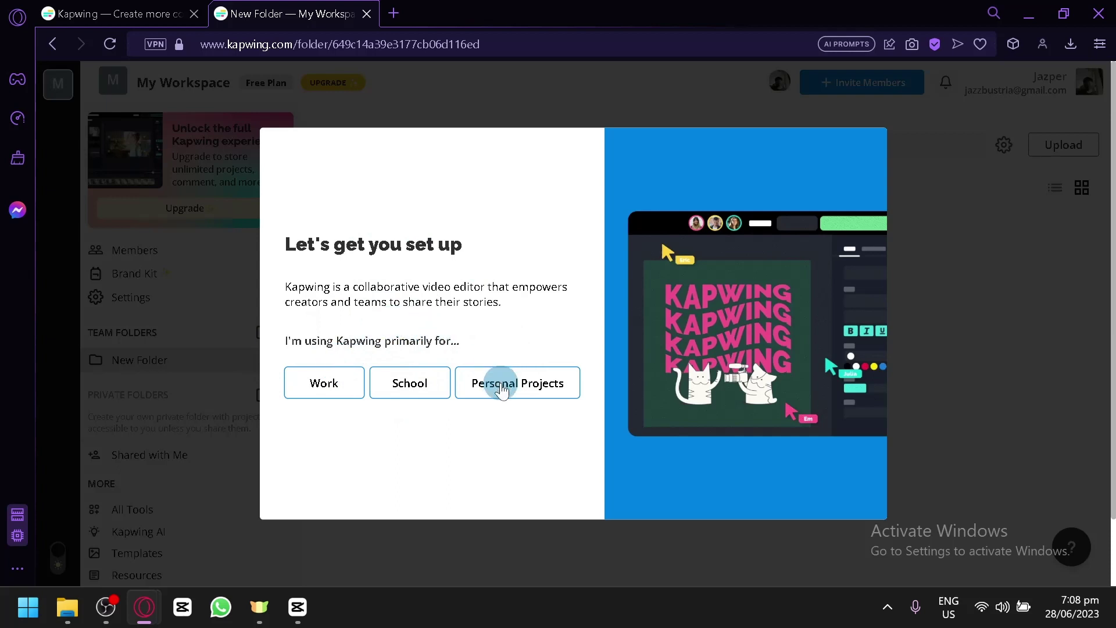
# Step: Answer the setup questions: personal projects, learning to edit videos, creating videos from scratch
pyautogui.click(512, 381)
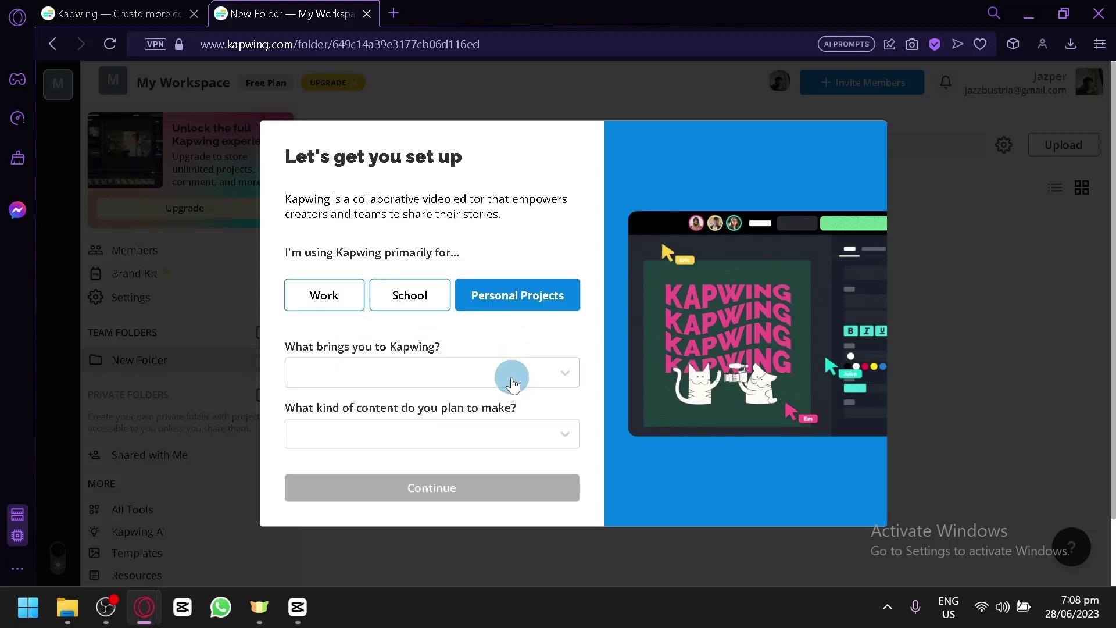
pyautogui.click(439, 372)
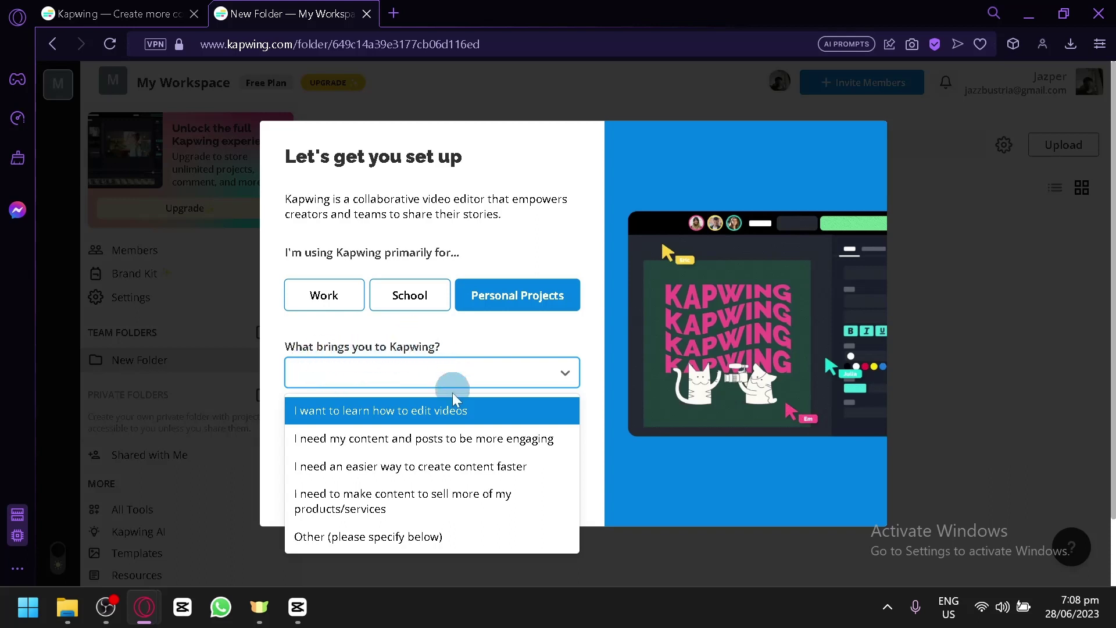
pyautogui.click(448, 410)
pyautogui.click(416, 438)
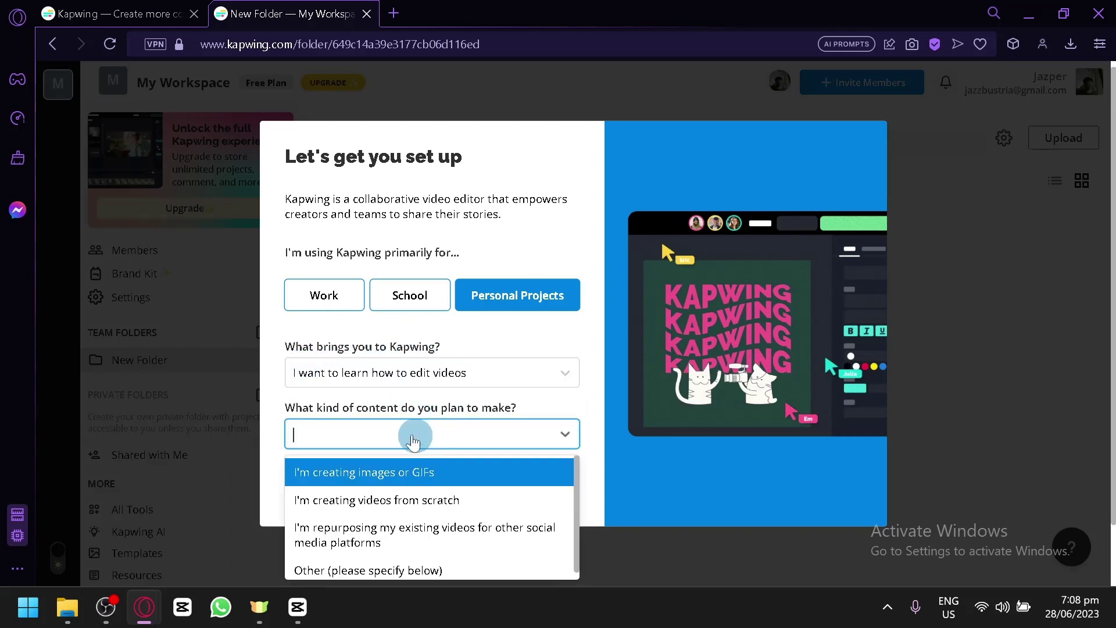
pyautogui.click(459, 495)
pyautogui.click(444, 490)
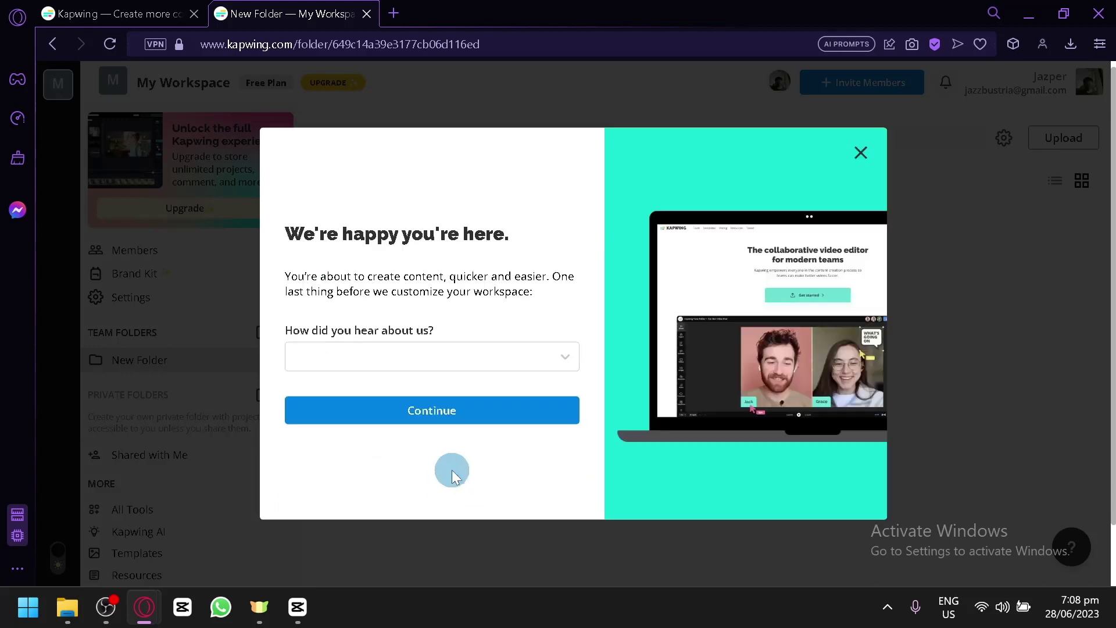
pyautogui.click(509, 417)
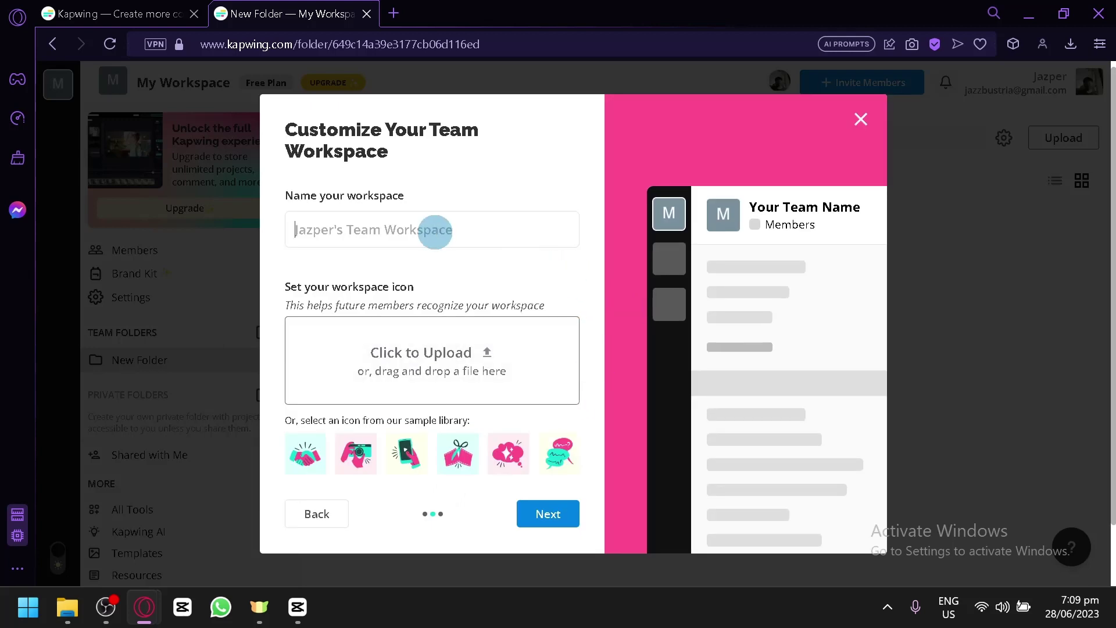
# Step: Name the workspace 'adaawd' with the gift icon and skip inviting members
pyautogui.write('ada')
pyautogui.click(562, 529)
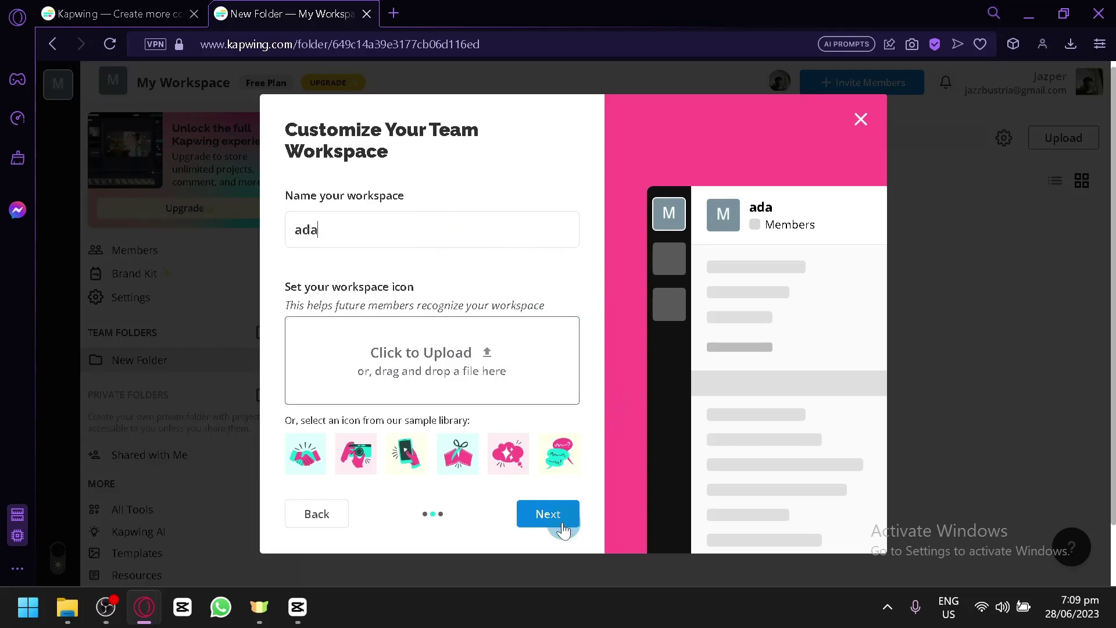
pyautogui.write('awd')
pyautogui.click(457, 456)
pyautogui.click(542, 490)
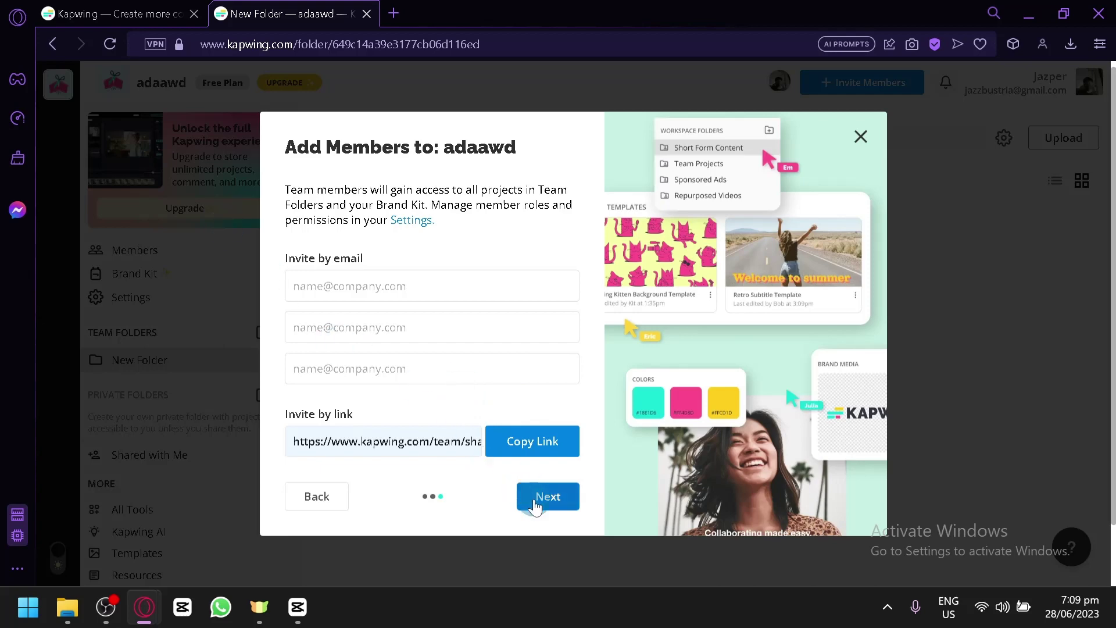
pyautogui.click(534, 504)
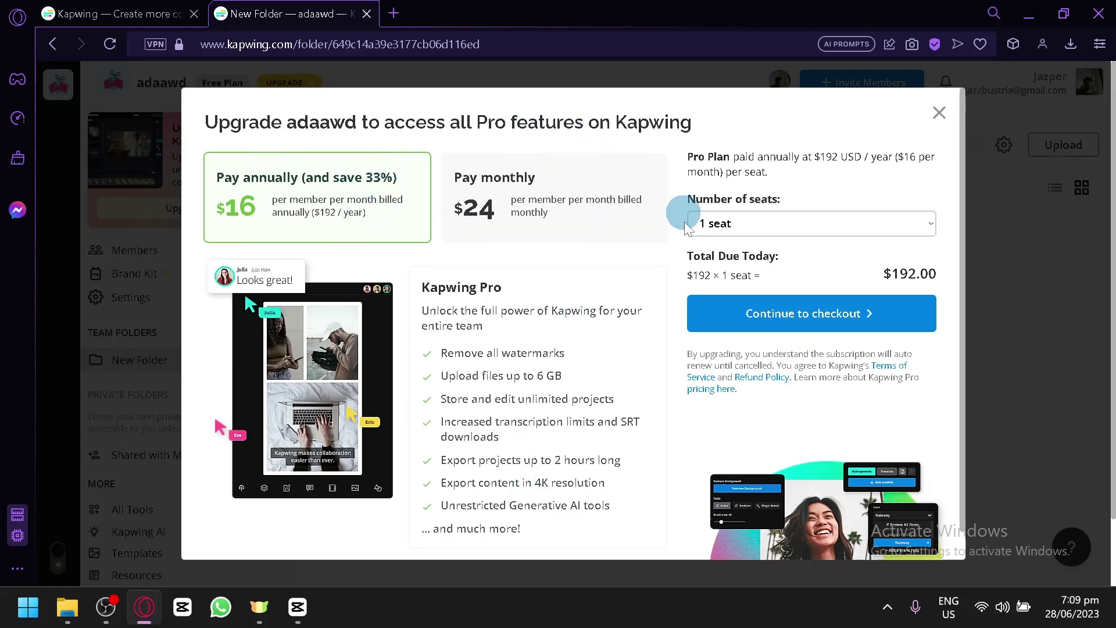
# Step: Dismiss the Pro upgrade offer and create a new project in New Folder
pyautogui.click(939, 113)
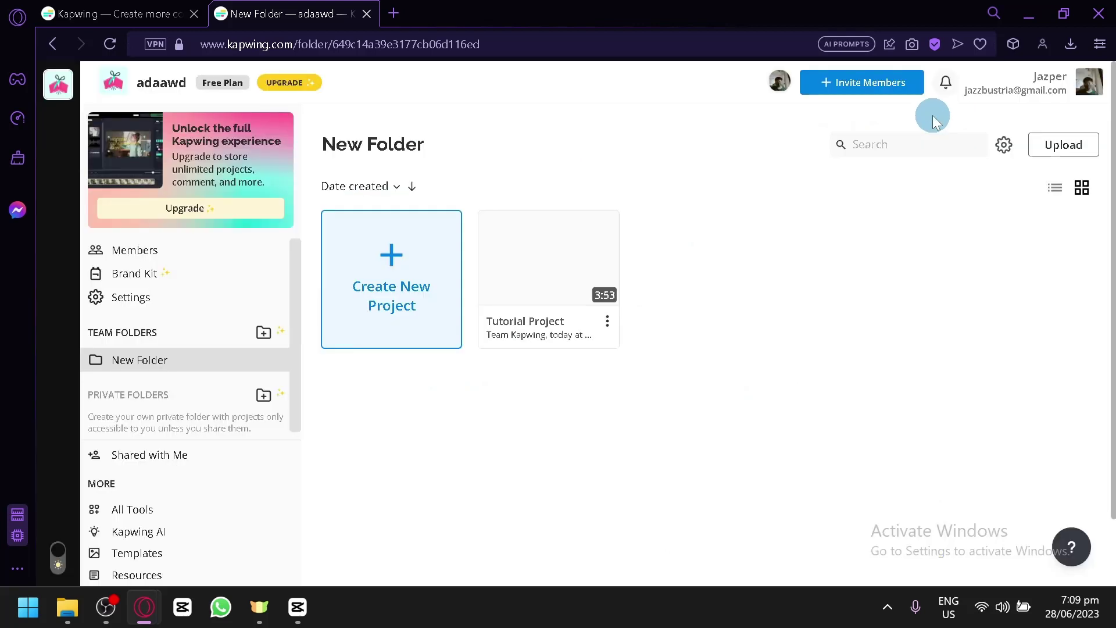
pyautogui.scroll(-2, 692, 402)
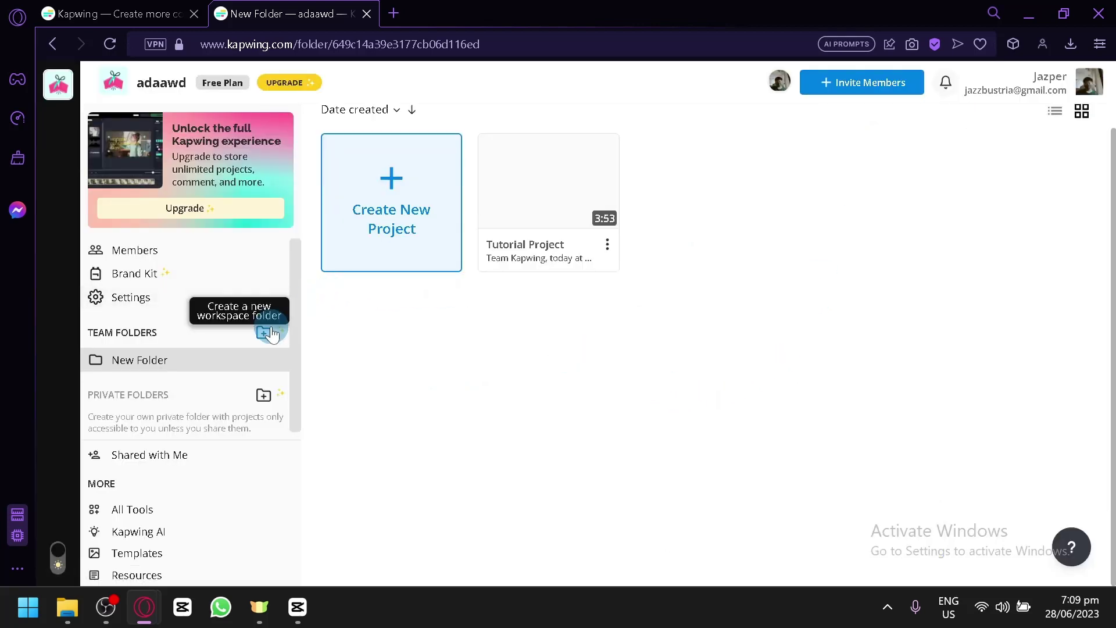
pyautogui.scroll(-1, 267, 325)
pyautogui.scroll(2, 274, 356)
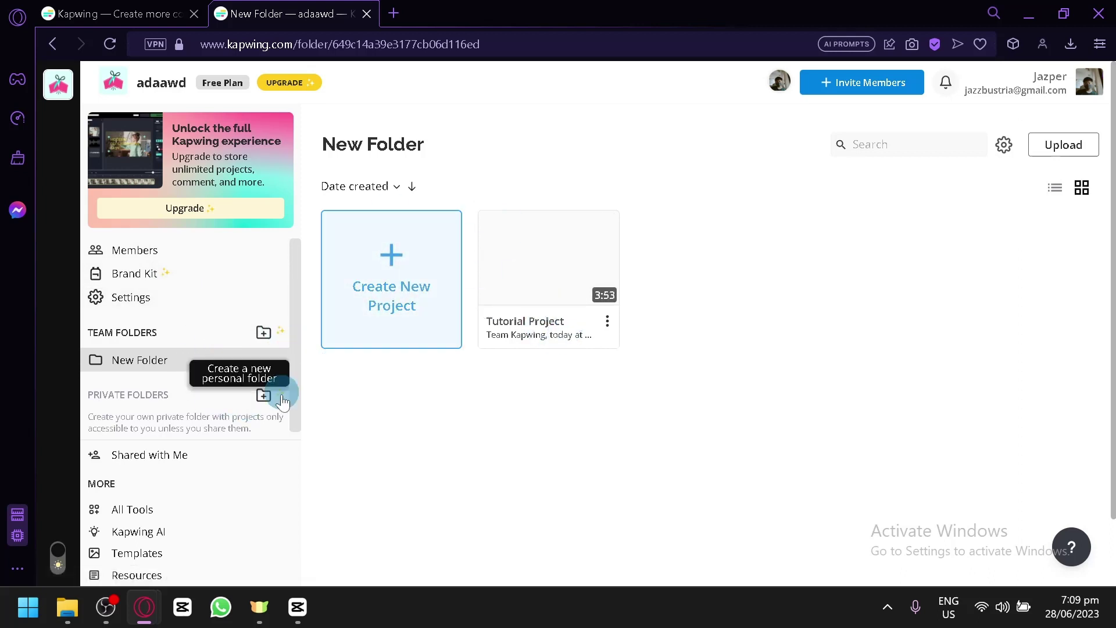
pyautogui.scroll(-1, 255, 396)
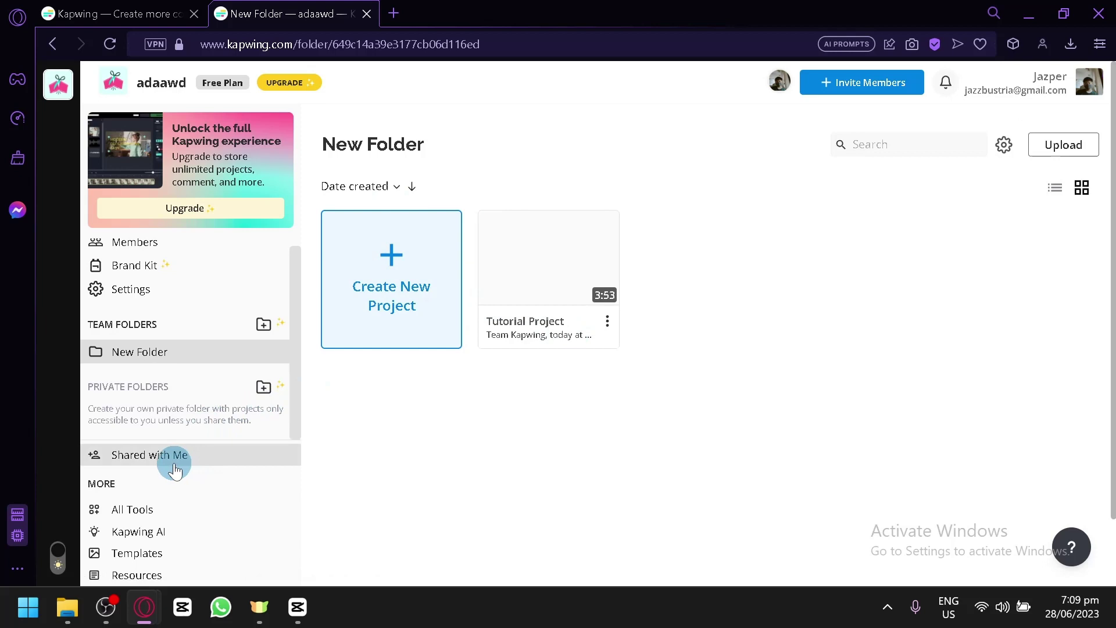
pyautogui.scroll(-1, 174, 470)
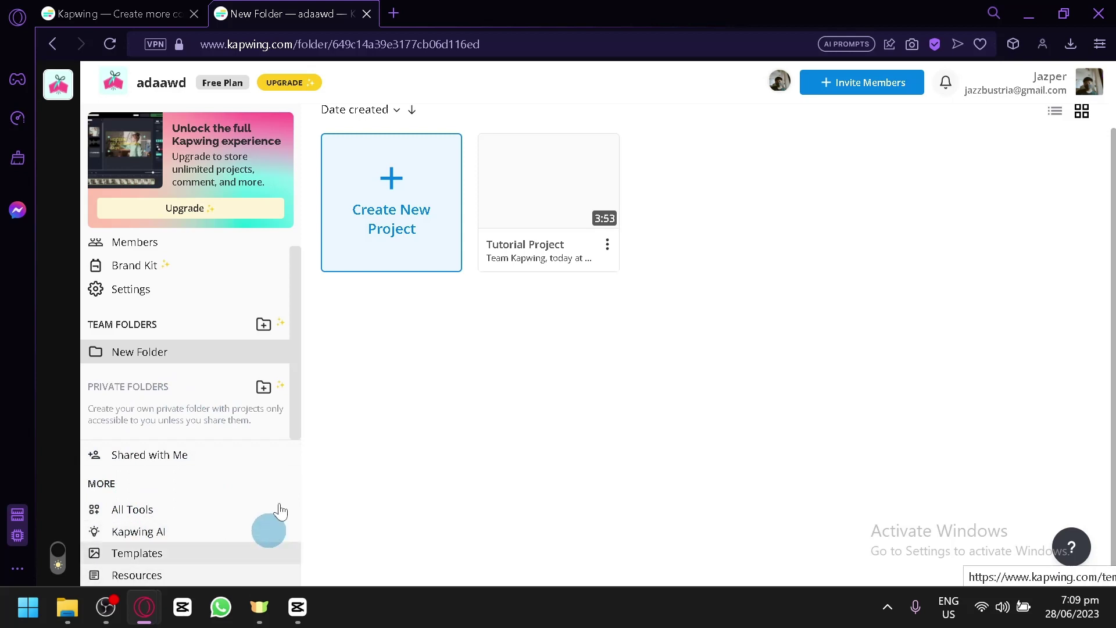
pyautogui.scroll(1, 354, 390)
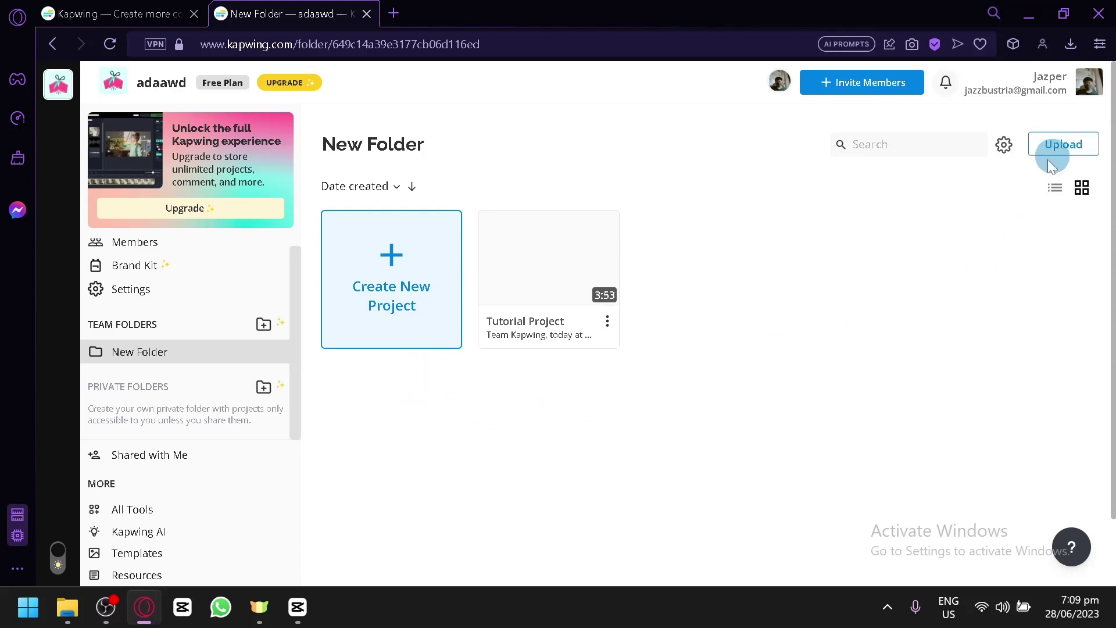
pyautogui.click(432, 278)
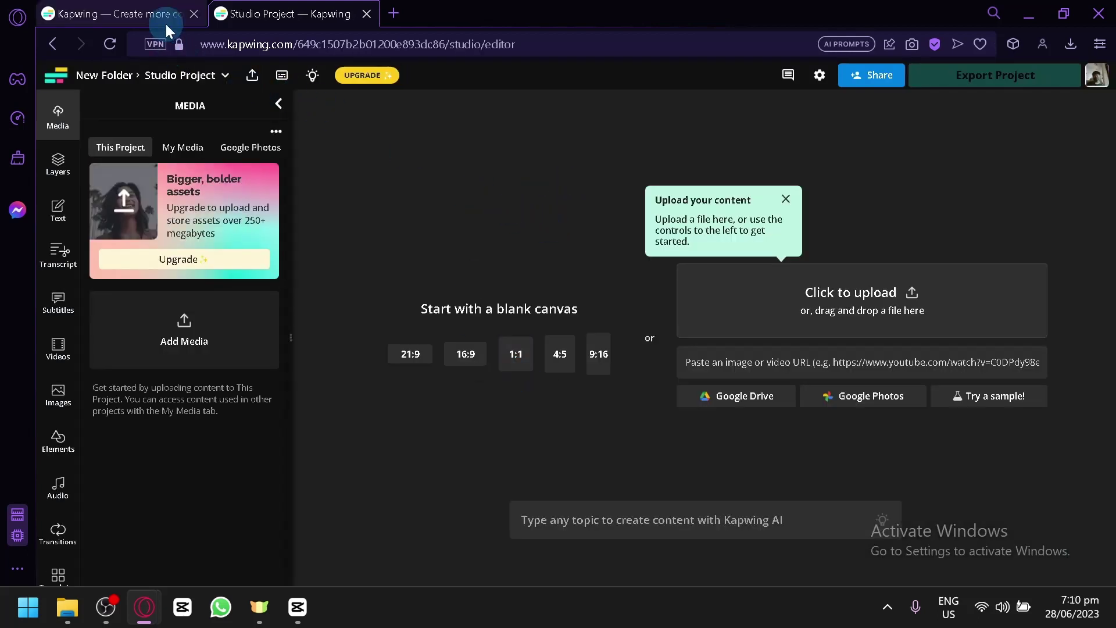
# Step: Close the other Kapwing tab, dismiss the upload tip, and view the Layers panel
pyautogui.click(195, 16)
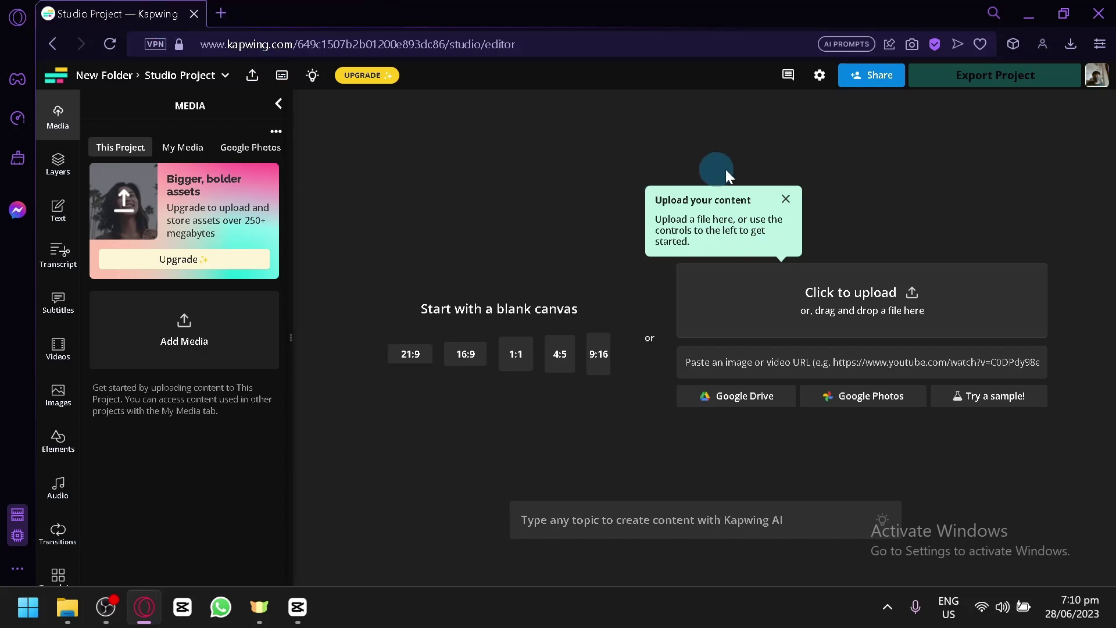
pyautogui.click(787, 197)
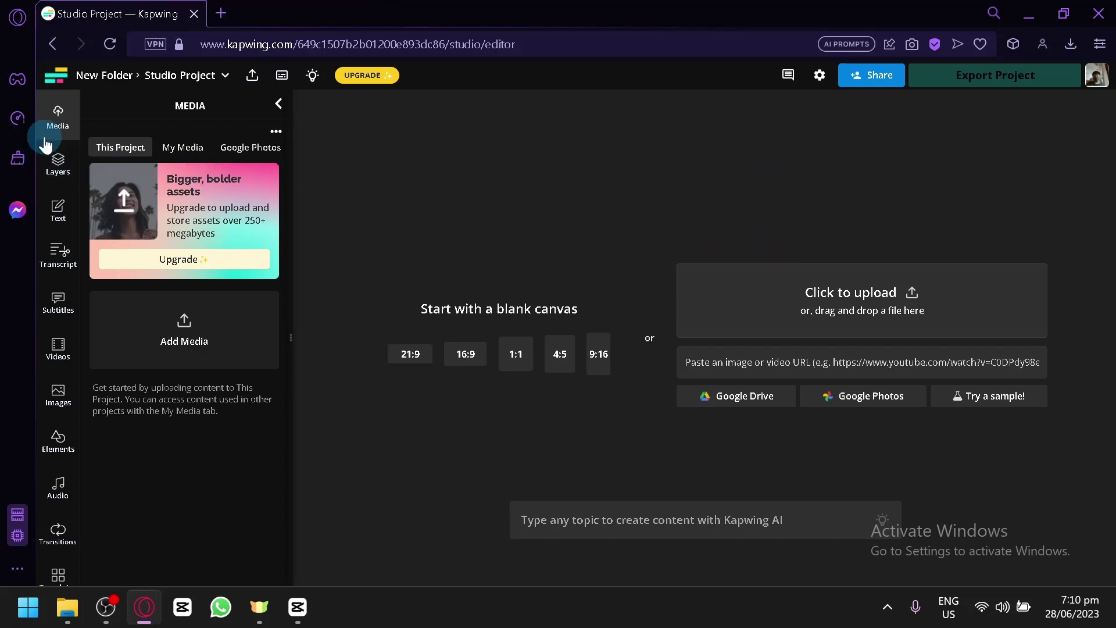
pyautogui.click(54, 165)
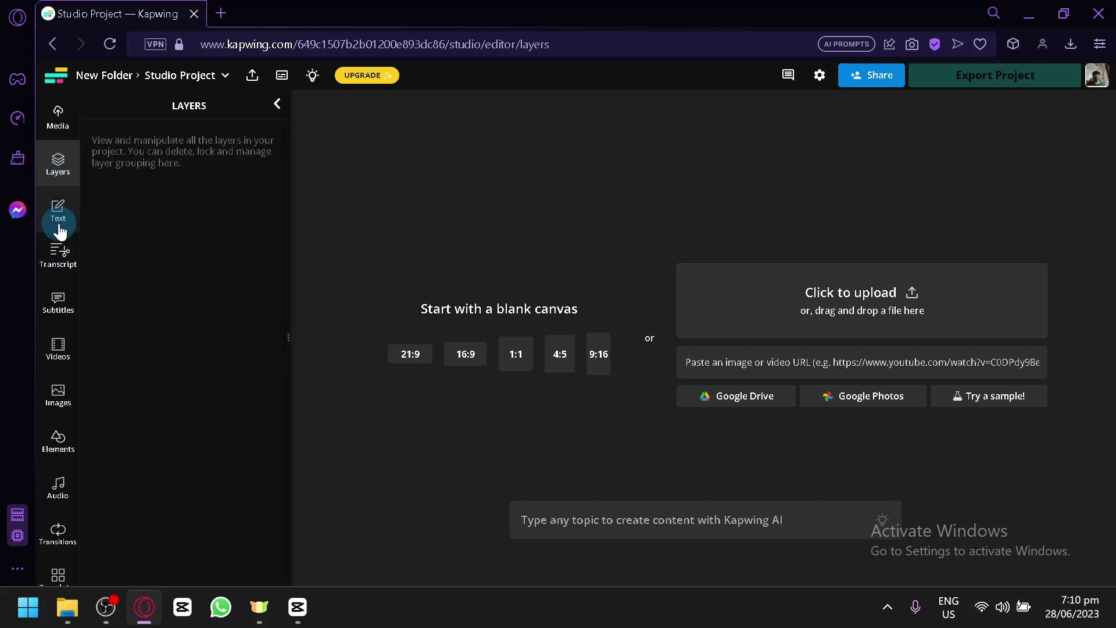
# Step: Browse the Transcript, Subtitles, Videos, Images, Elements, Audio and Transitions panels
pyautogui.click(61, 255)
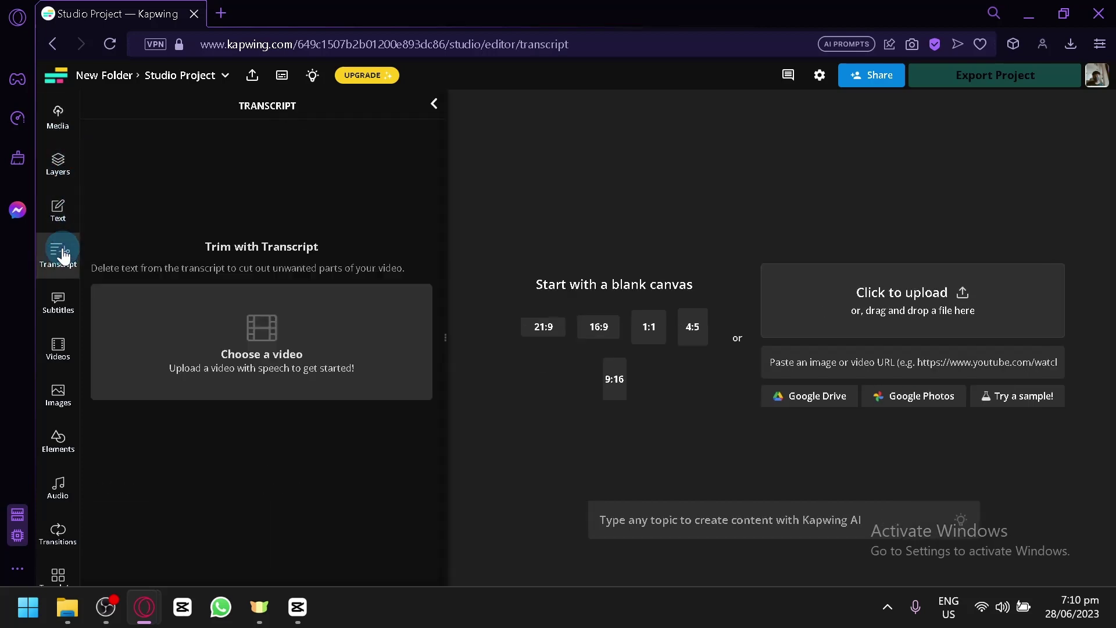
pyautogui.click(63, 308)
pyautogui.click(57, 350)
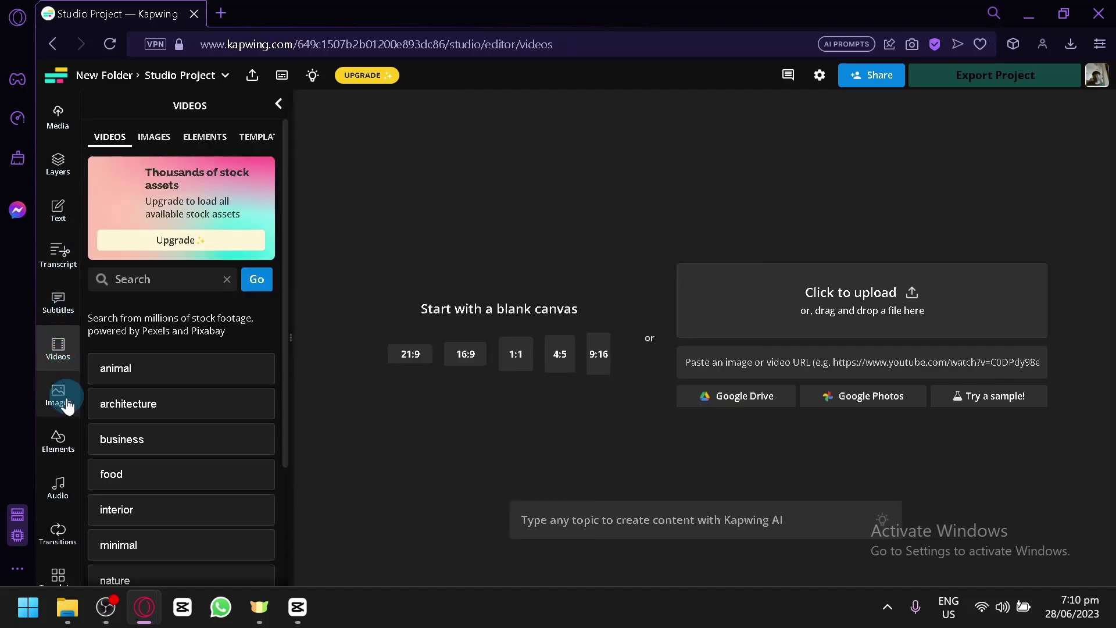
pyautogui.click(68, 405)
pyautogui.click(59, 447)
pyautogui.click(53, 486)
pyautogui.click(58, 534)
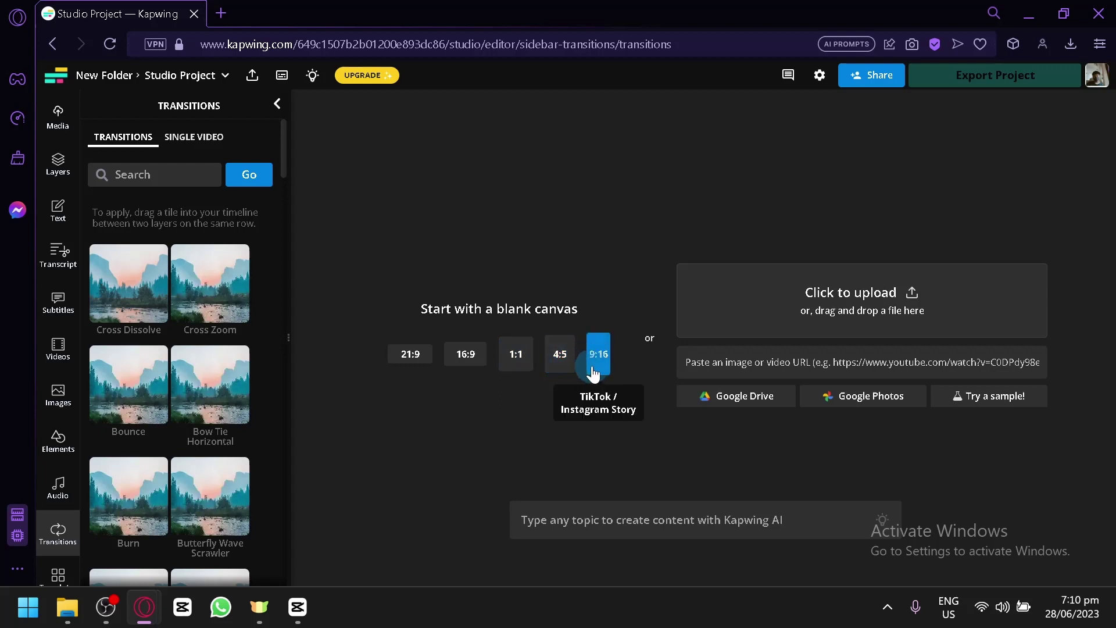
# Step: Start a blank 16:9 canvas, return to Media, and turn on YouTube safe zones
pyautogui.click(474, 356)
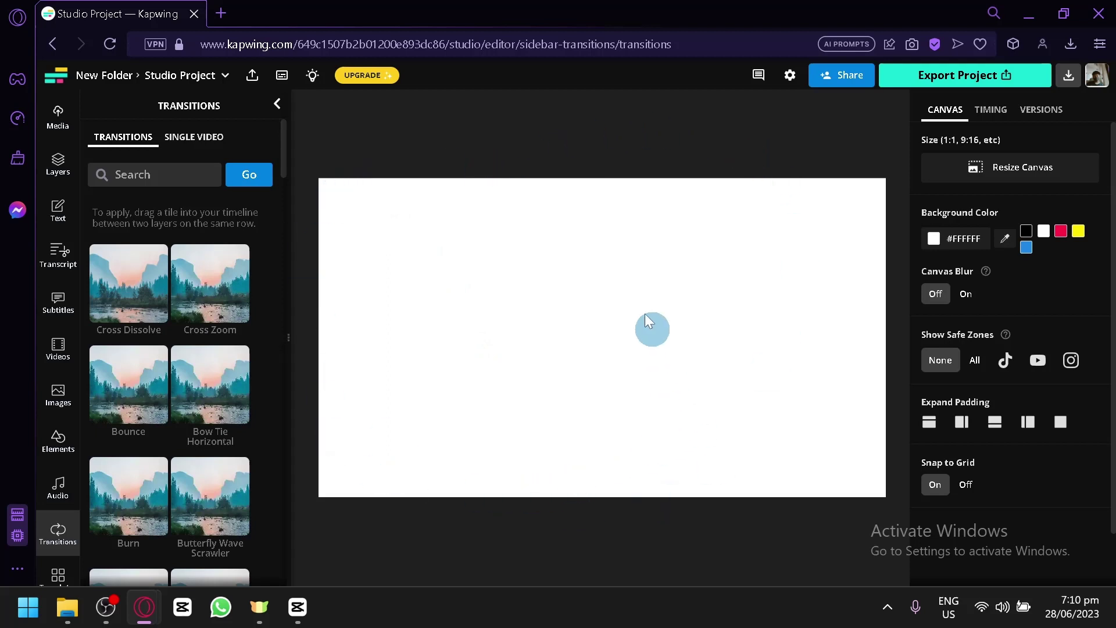
pyautogui.click(58, 116)
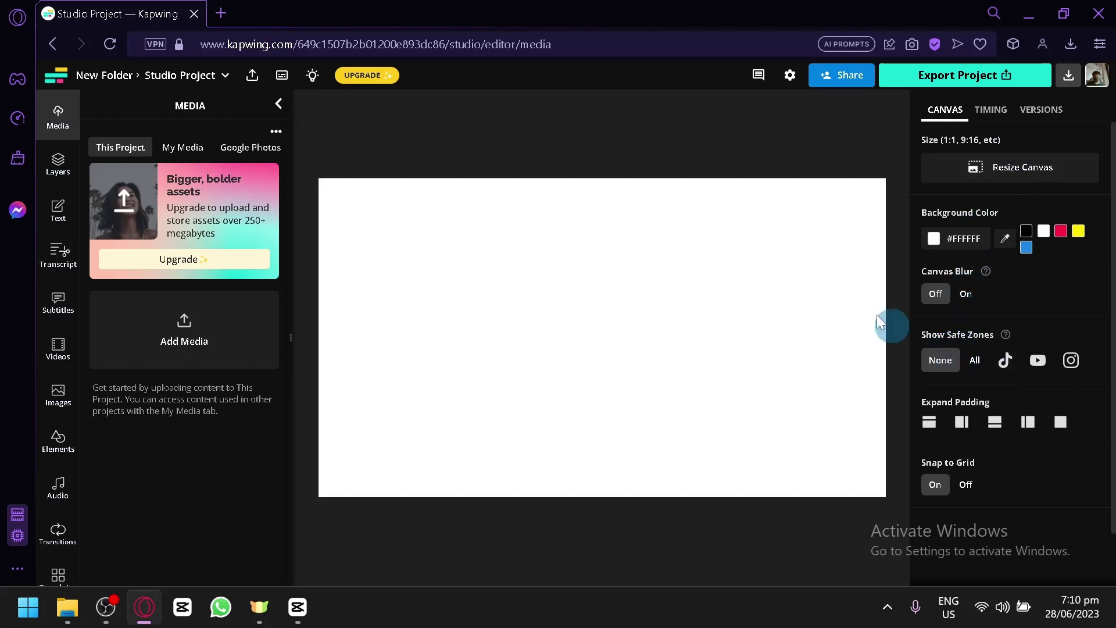
pyautogui.click(1035, 361)
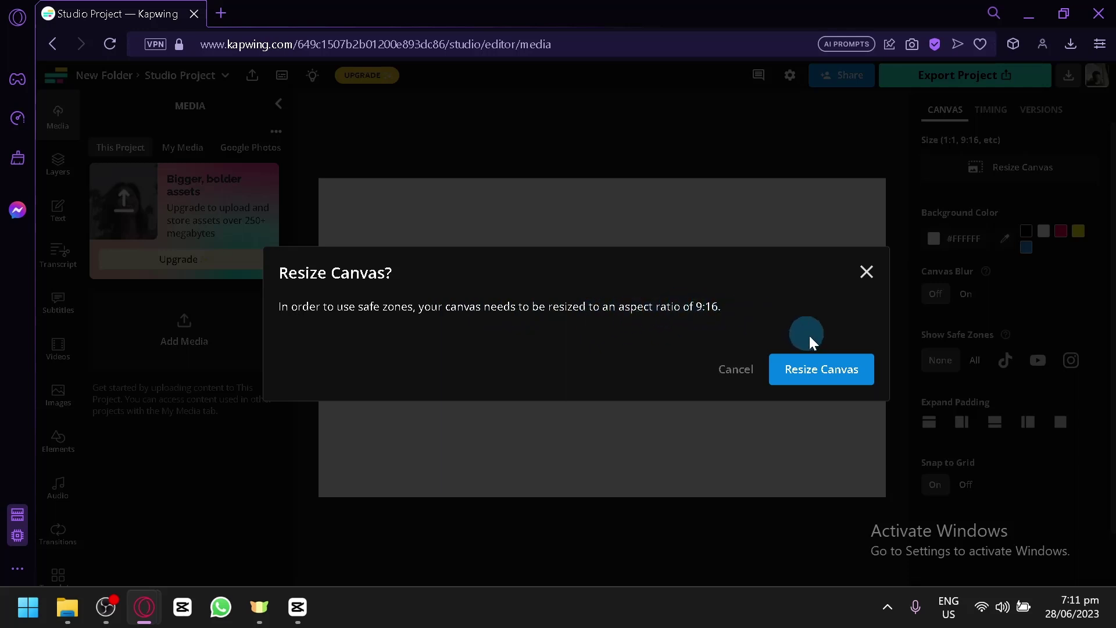
# Step: Accept the 9:16 resize, preview TikTok and Instagram safe zones, then set safe zones to None
pyautogui.click(844, 377)
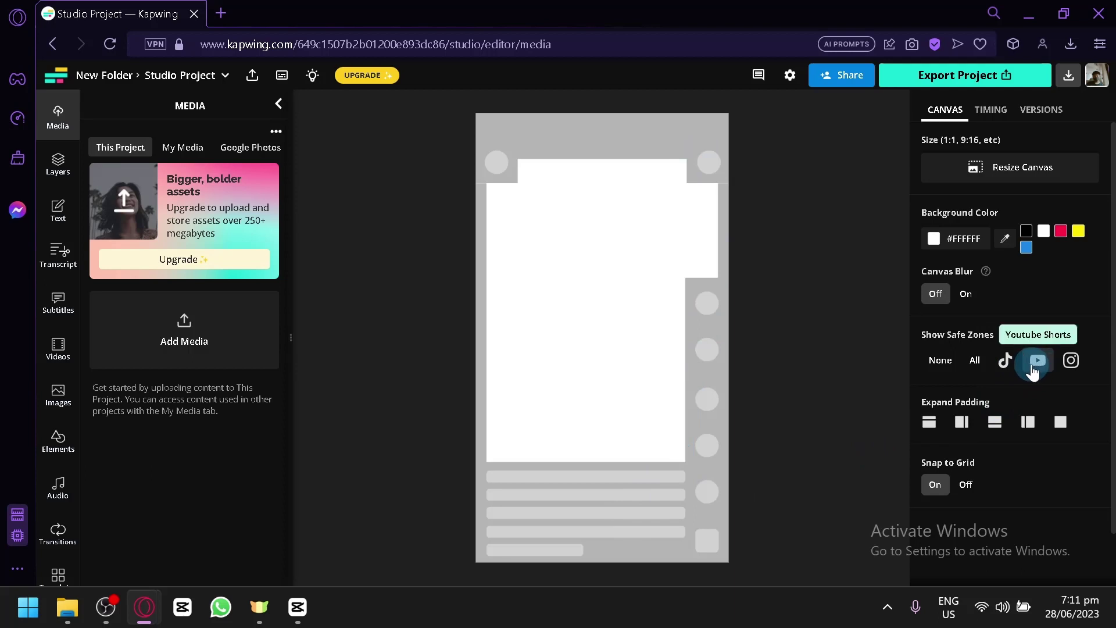
pyautogui.click(710, 293)
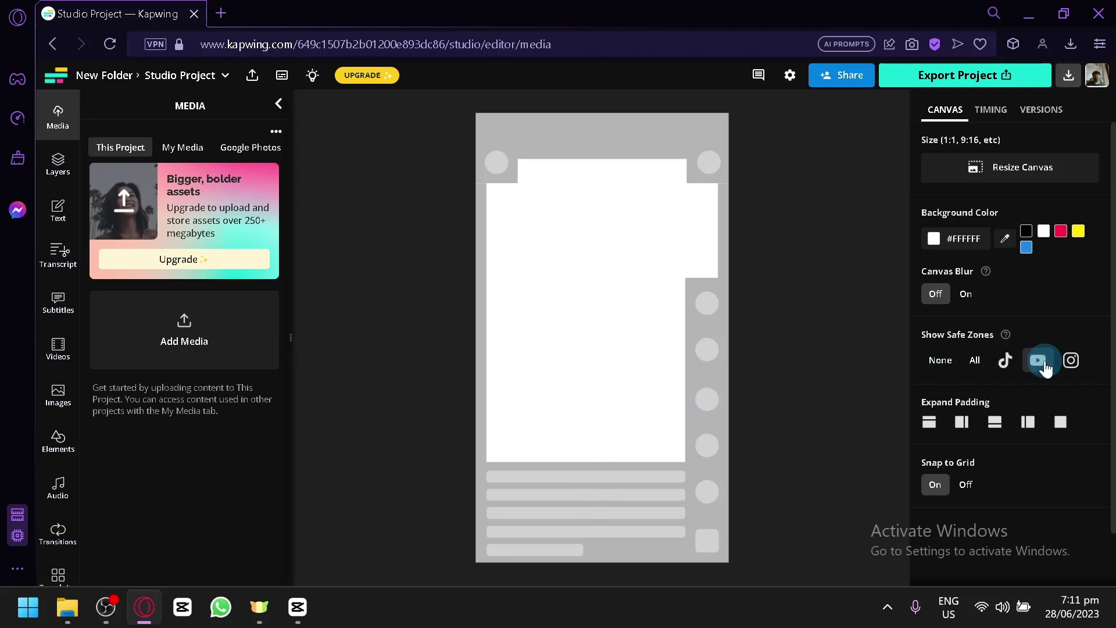
pyautogui.click(1006, 360)
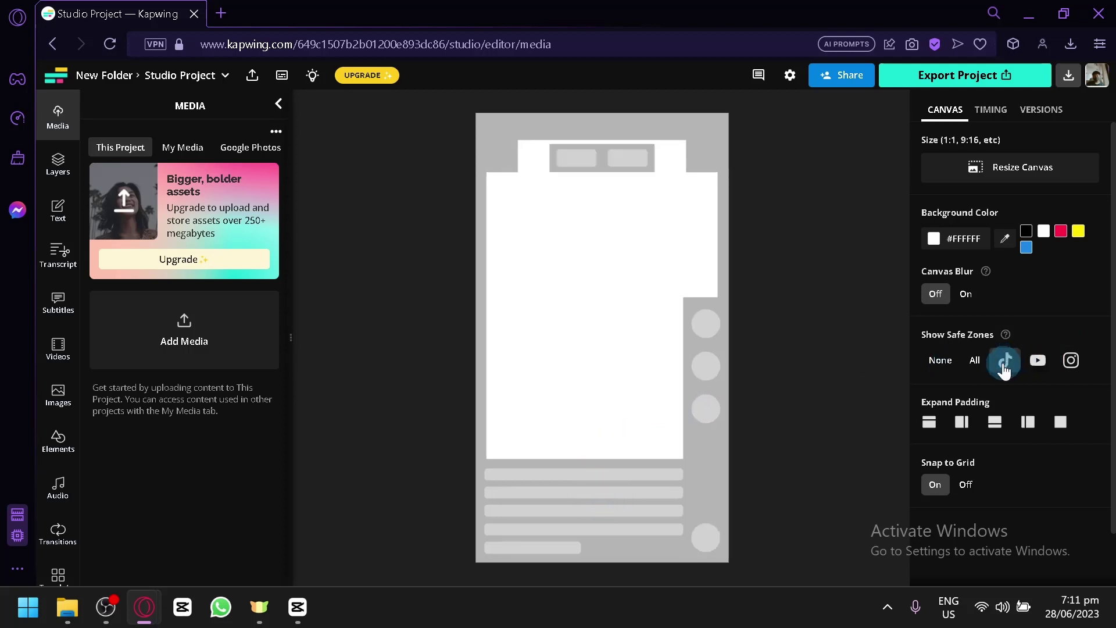
pyautogui.click(1070, 359)
pyautogui.click(930, 365)
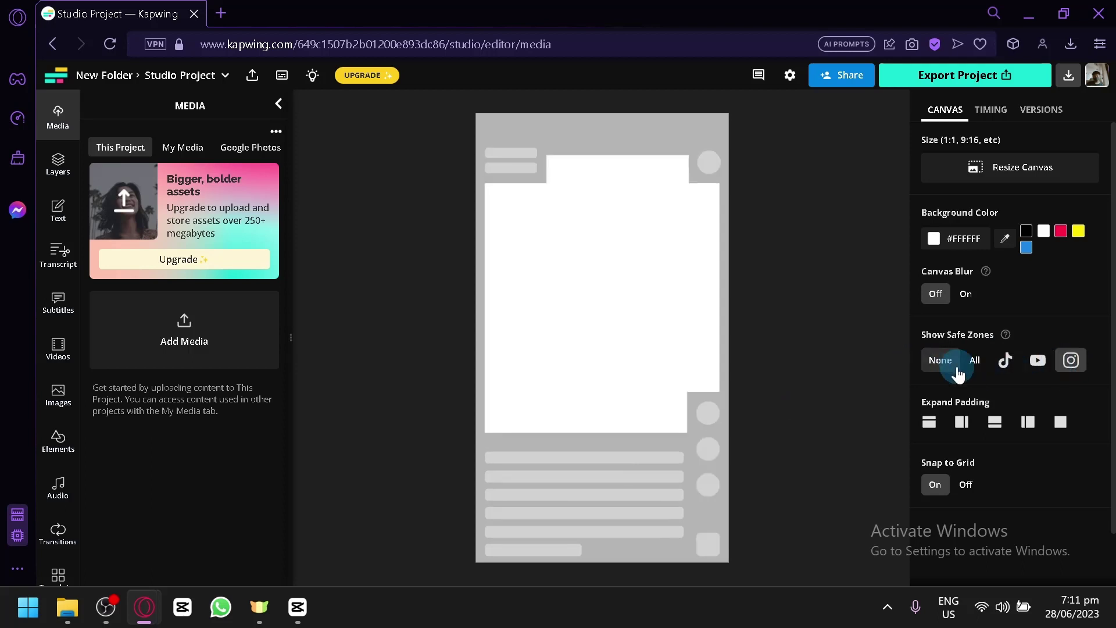
# Step: Resize the canvas to 16:9 YouTube Video (1280x720)
pyautogui.click(1026, 164)
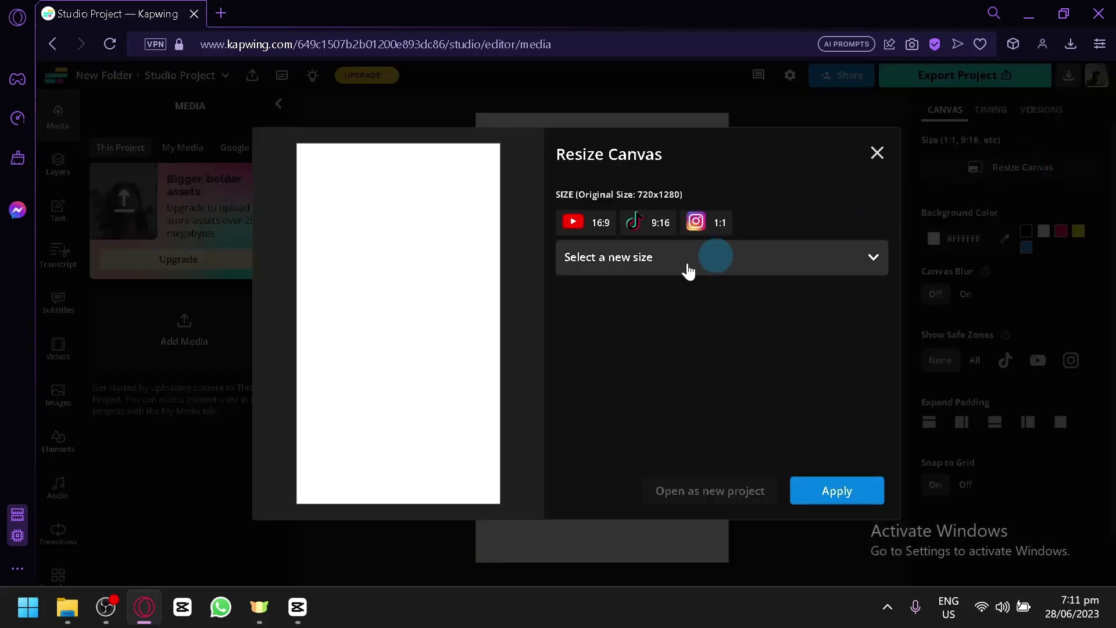
pyautogui.click(587, 214)
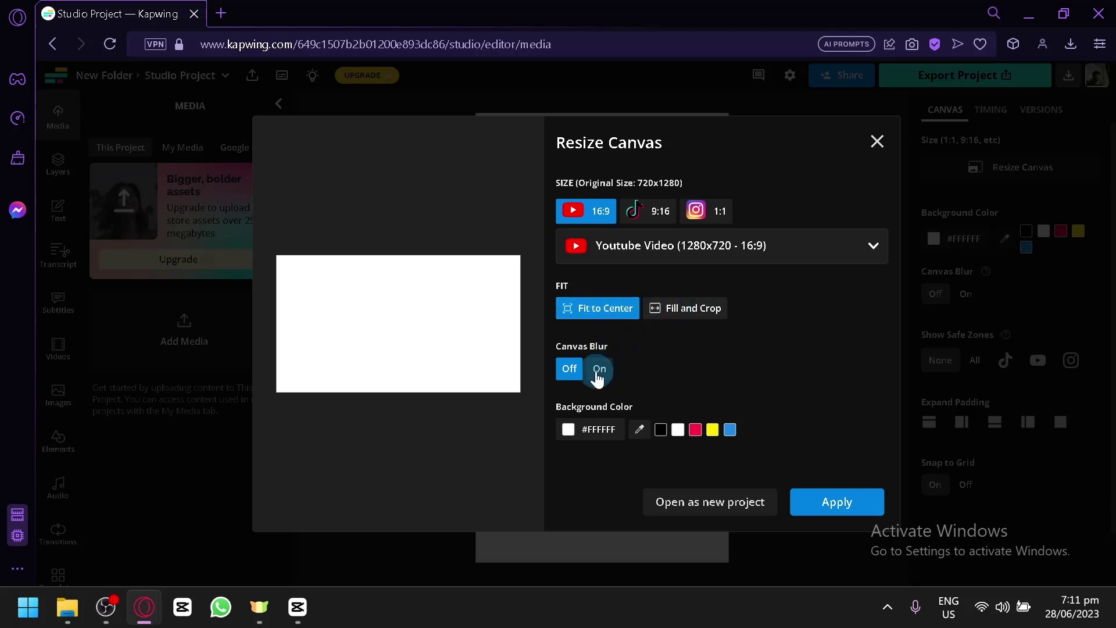
pyautogui.click(863, 504)
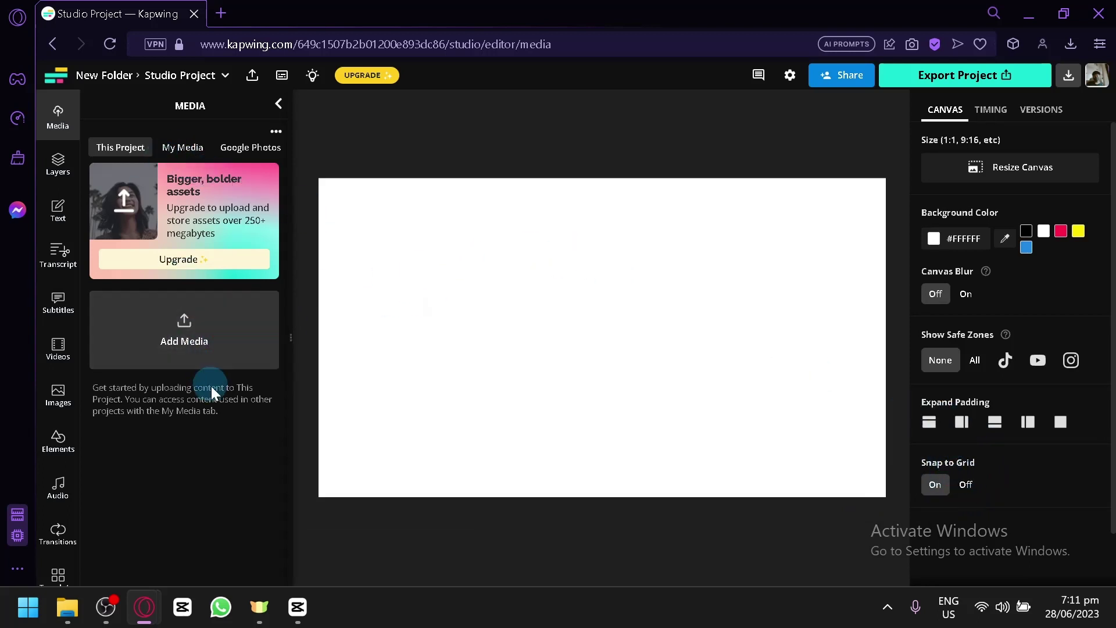
# Step: Check the My Media and Google Photos sources, return to This Project, and open Add Media
pyautogui.click(201, 147)
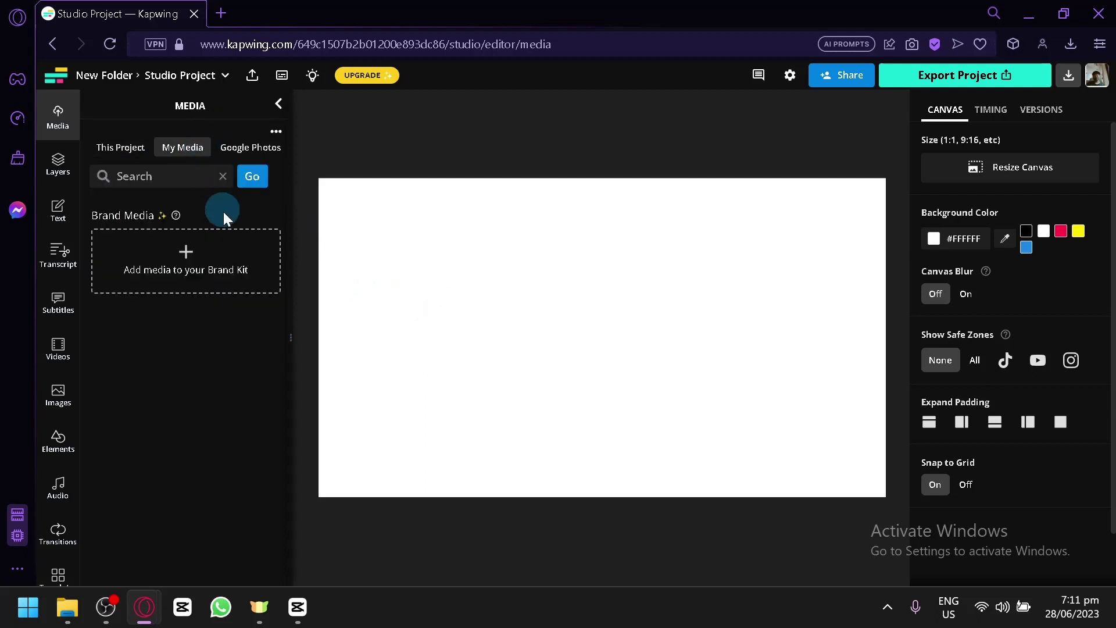
pyautogui.click(241, 153)
pyautogui.moveTo(185, 150); pyautogui.dragTo(118, 146)
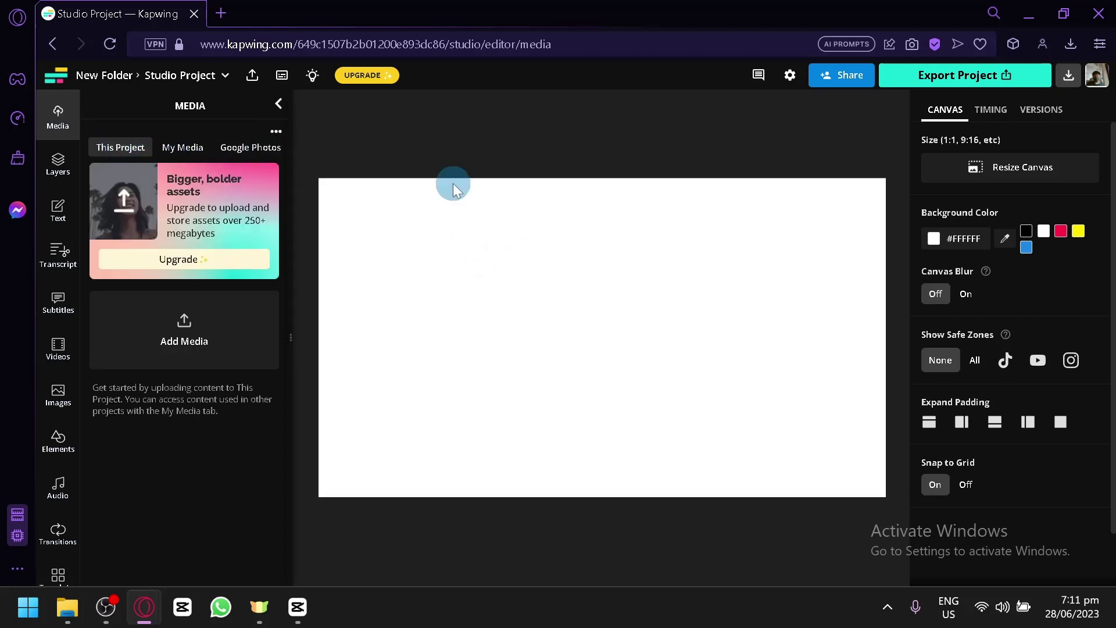
pyautogui.click(229, 351)
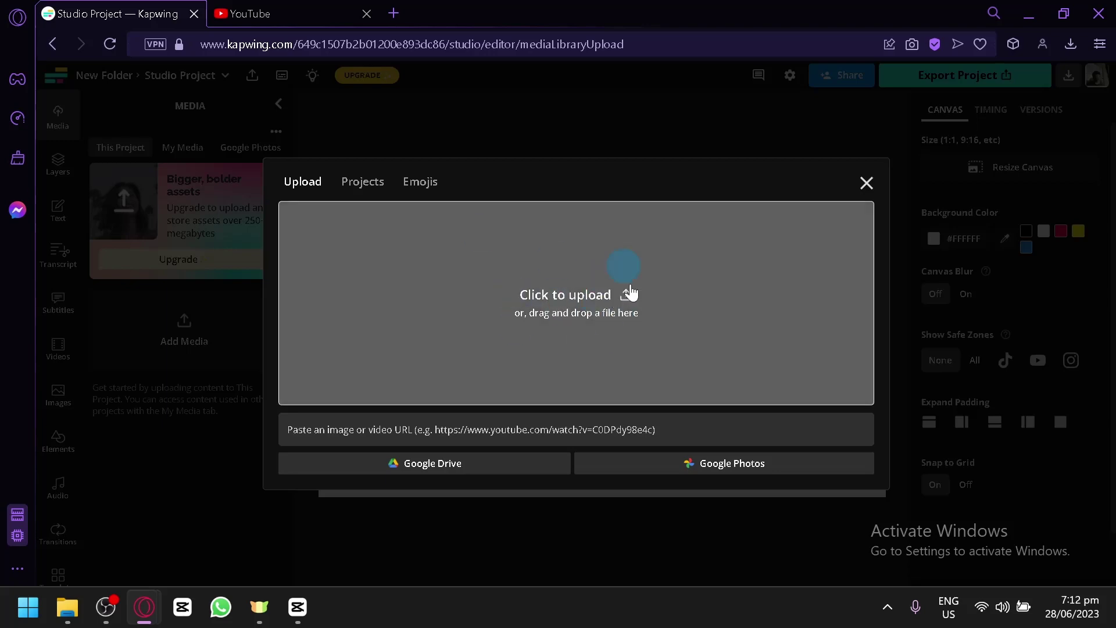
# Step: On YouTube, open BBC Earth's 'Army of Crabs Protect Spy Robot From Stingray', pause it, and select its URL
pyautogui.click(308, 13)
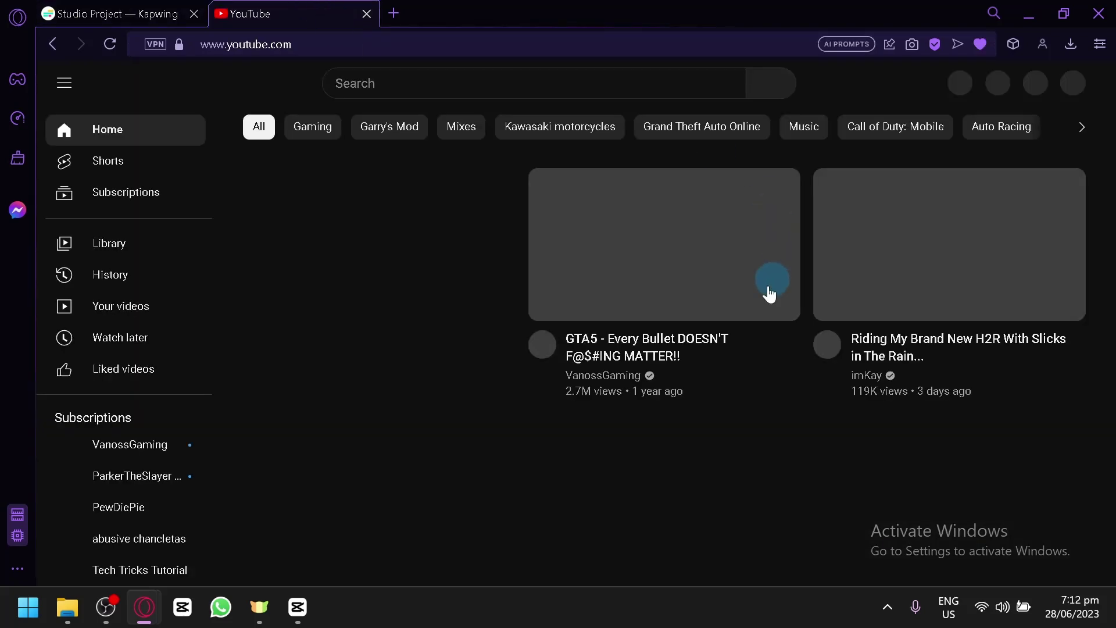
pyautogui.scroll(-3, 730, 373)
pyautogui.scroll(-2, 455, 430)
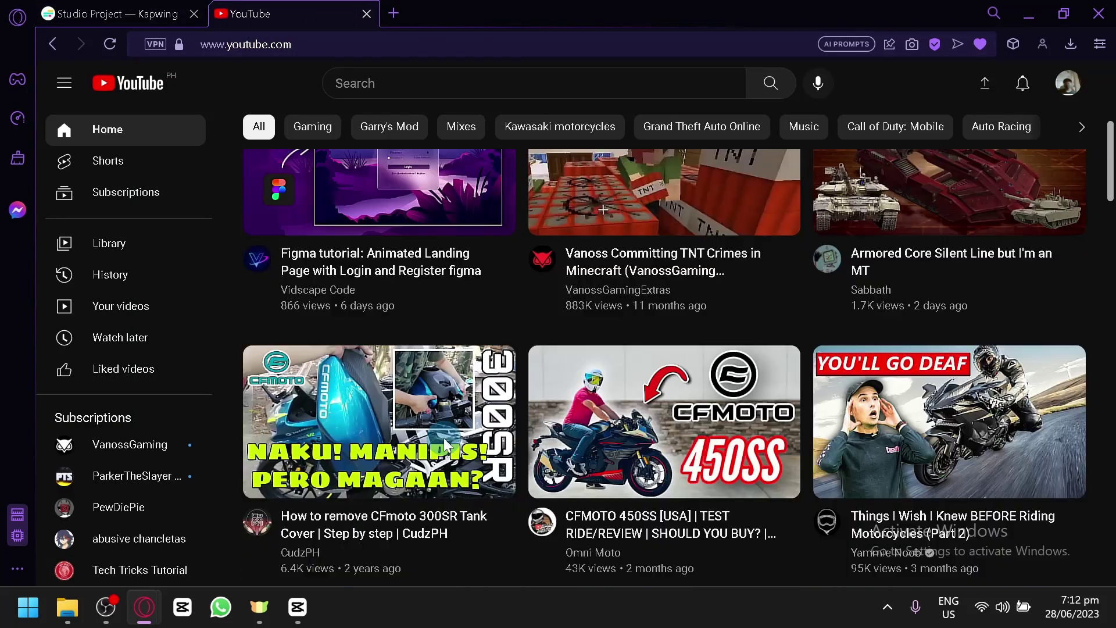
pyautogui.scroll(-6, 445, 445)
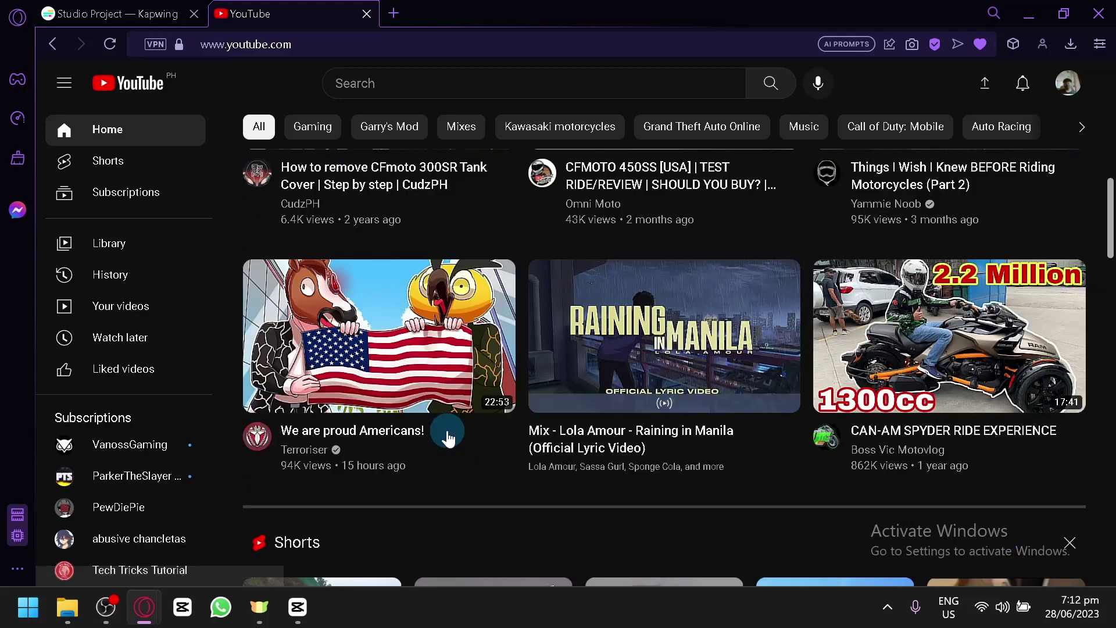
pyautogui.scroll(-10, 448, 436)
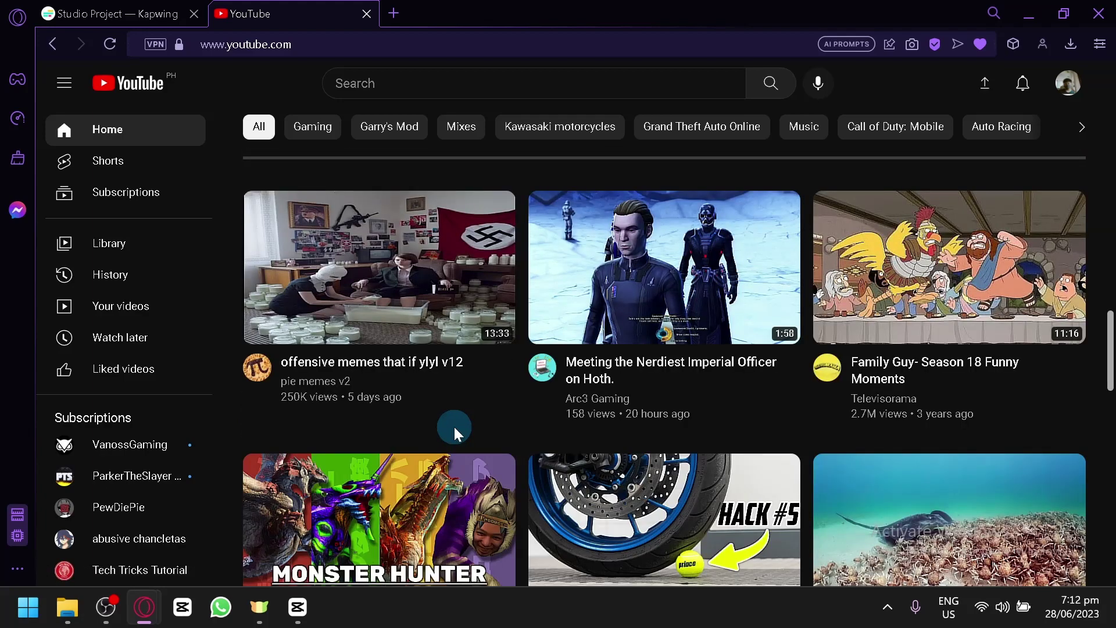
pyautogui.scroll(-2, 457, 372)
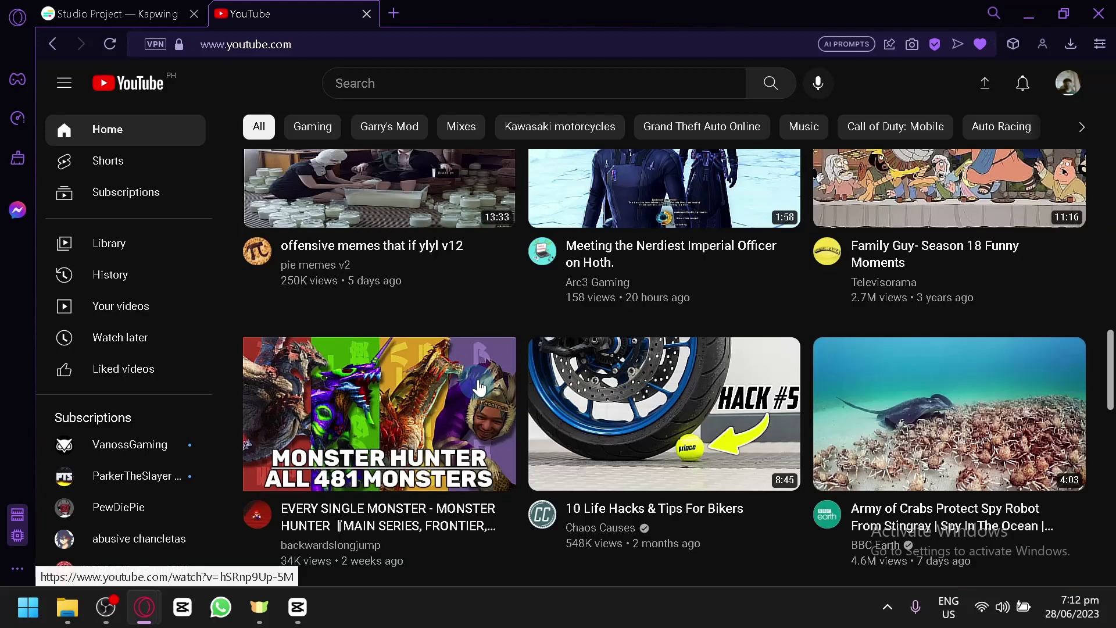
pyautogui.click(932, 373)
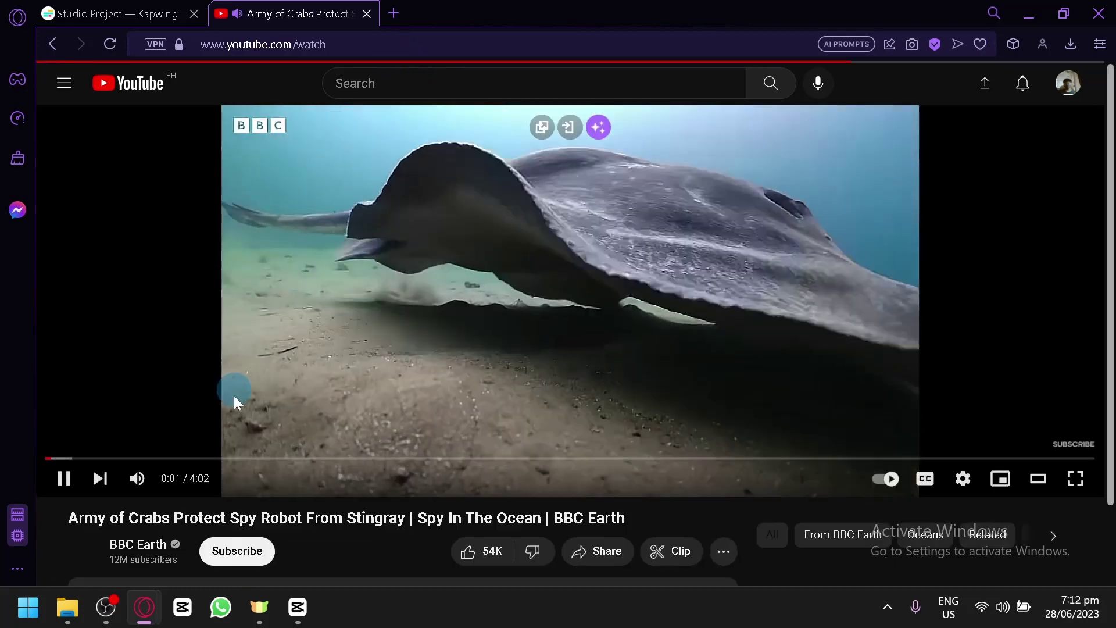
pyautogui.click(232, 393)
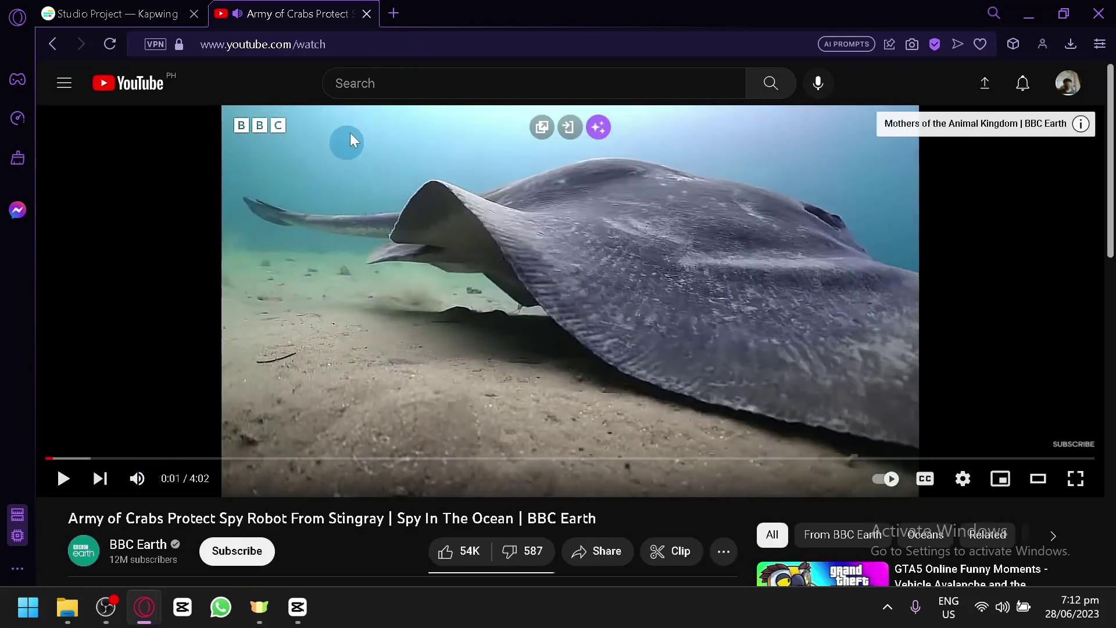
pyautogui.click(329, 44)
# Step: Import the 4:02 BBC crab/stingray video from its pasted YouTube URL and drag it onto the canvas
pyautogui.click(154, 12)
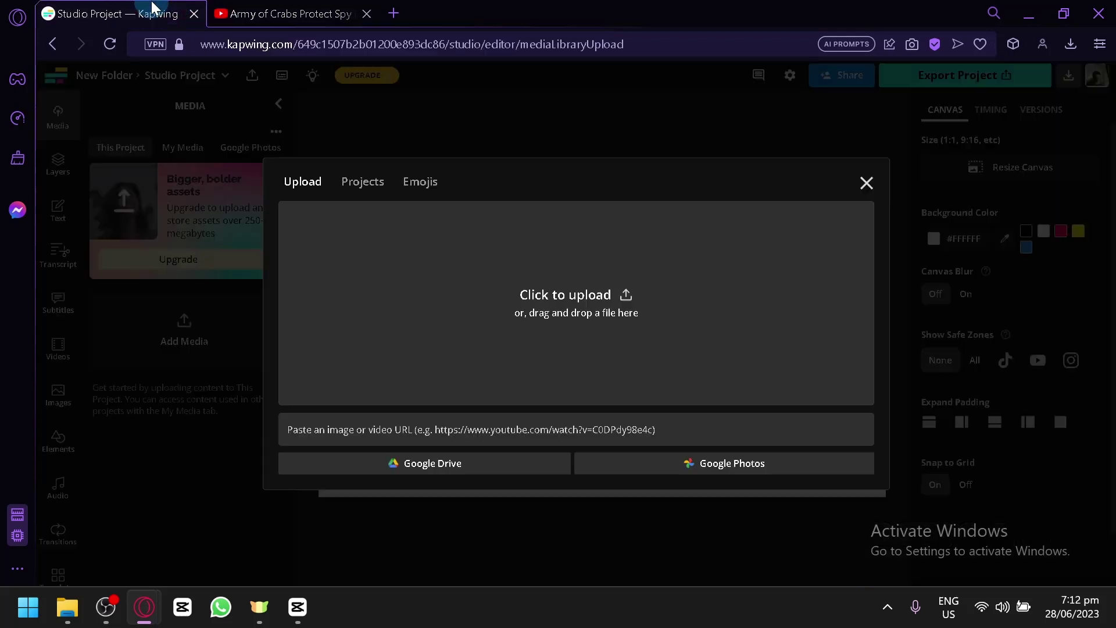
pyautogui.click(497, 278)
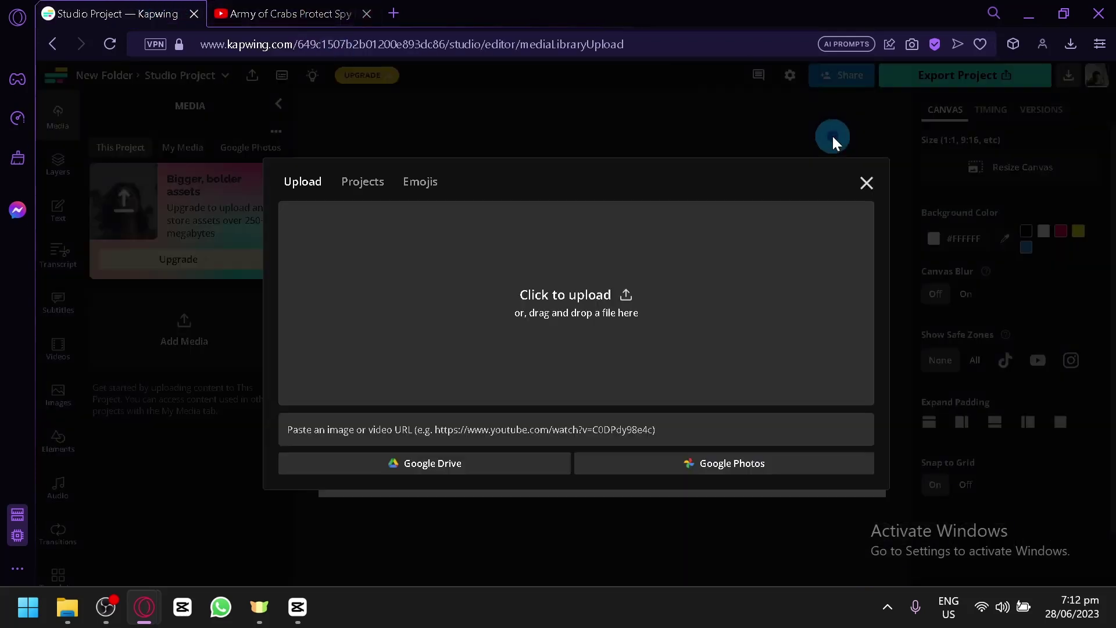
pyautogui.click(424, 430)
pyautogui.hotkey('ctrl', 'v')
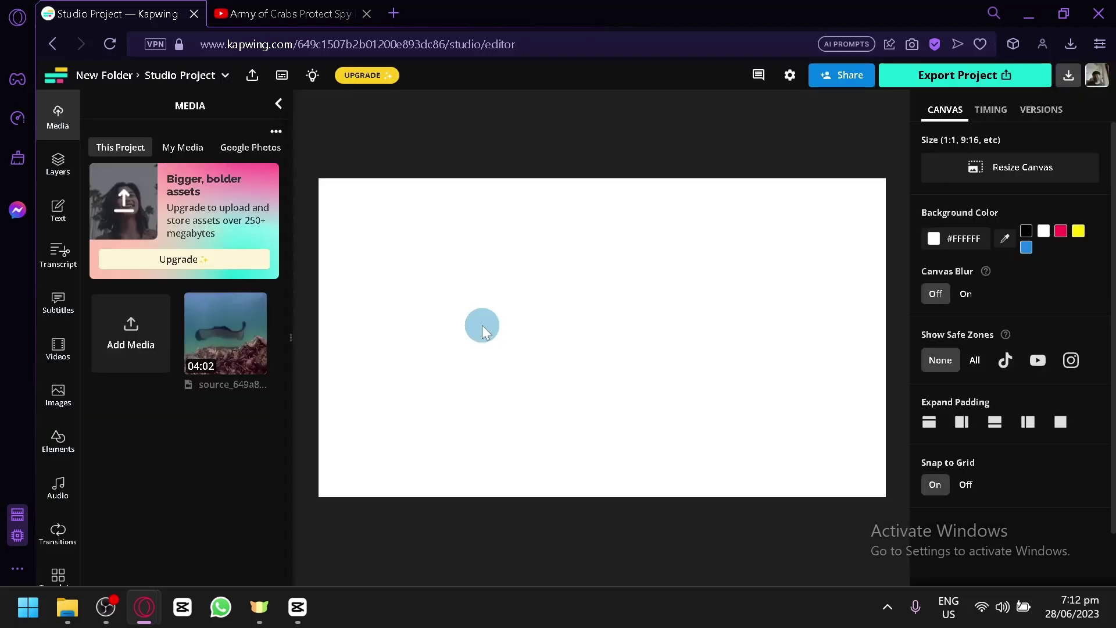
pyautogui.moveTo(216, 352)
pyautogui.moveTo(226, 337); pyautogui.dragTo(378, 309)
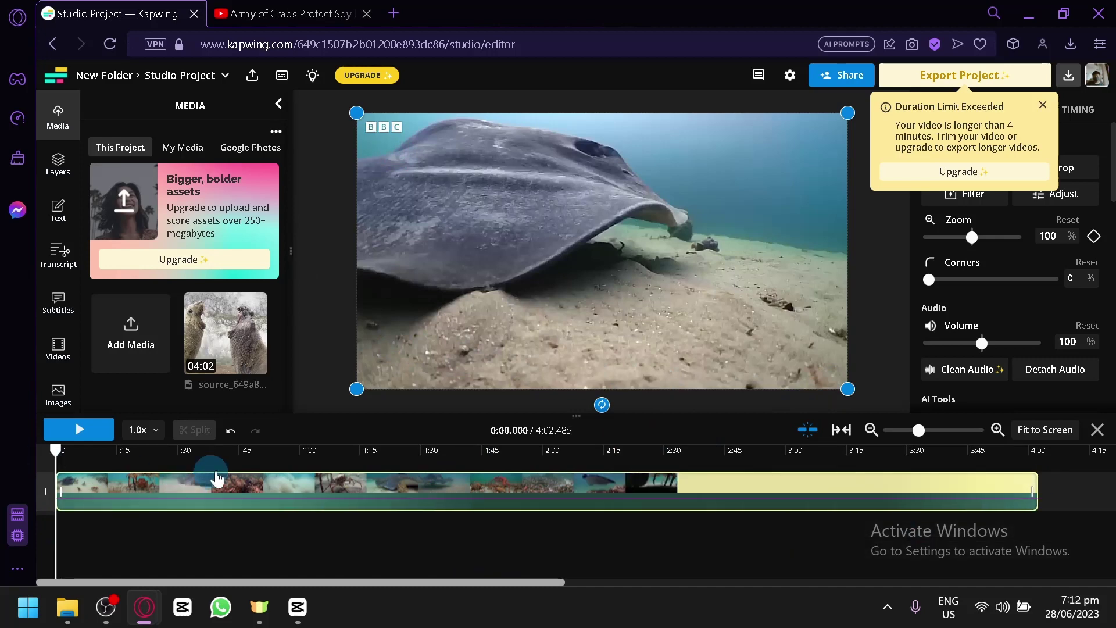
# Step: Scrub through the clip to find the cut points and check the playback speed choices
pyautogui.click(82, 546)
pyautogui.moveTo(82, 546); pyautogui.dragTo(847, 526)
pyautogui.click(560, 241)
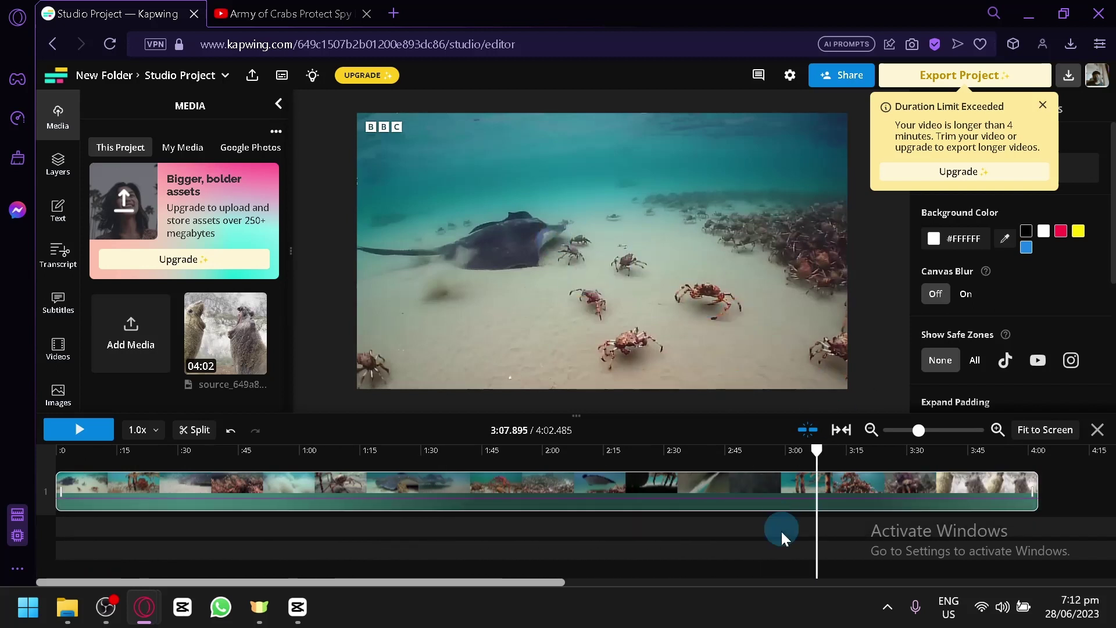
pyautogui.click(185, 433)
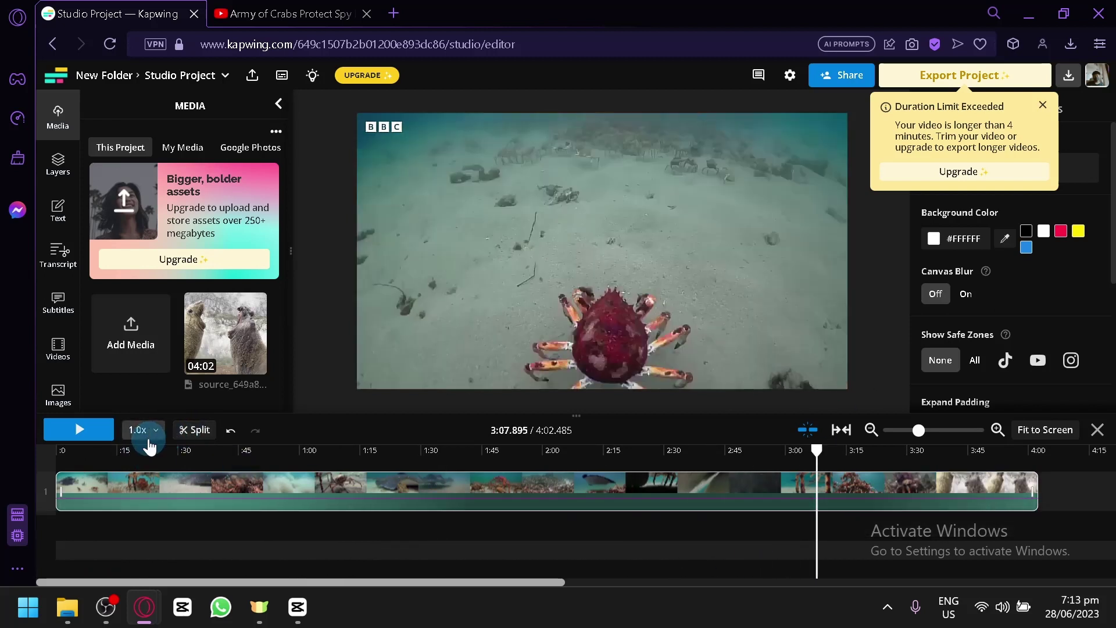
pyautogui.click(144, 431)
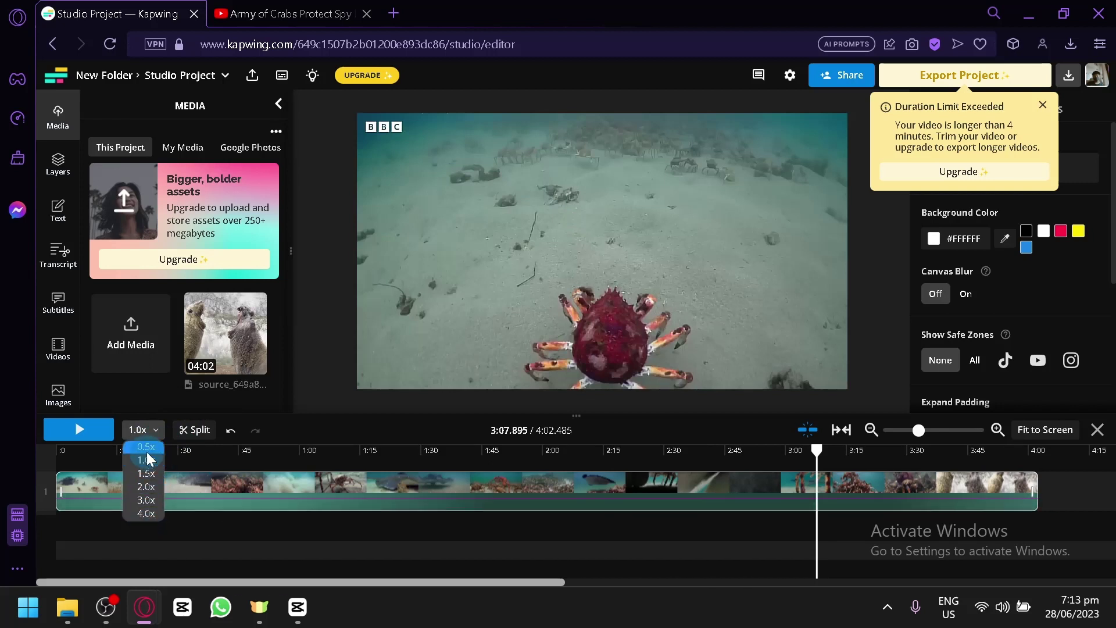
pyautogui.click(791, 463)
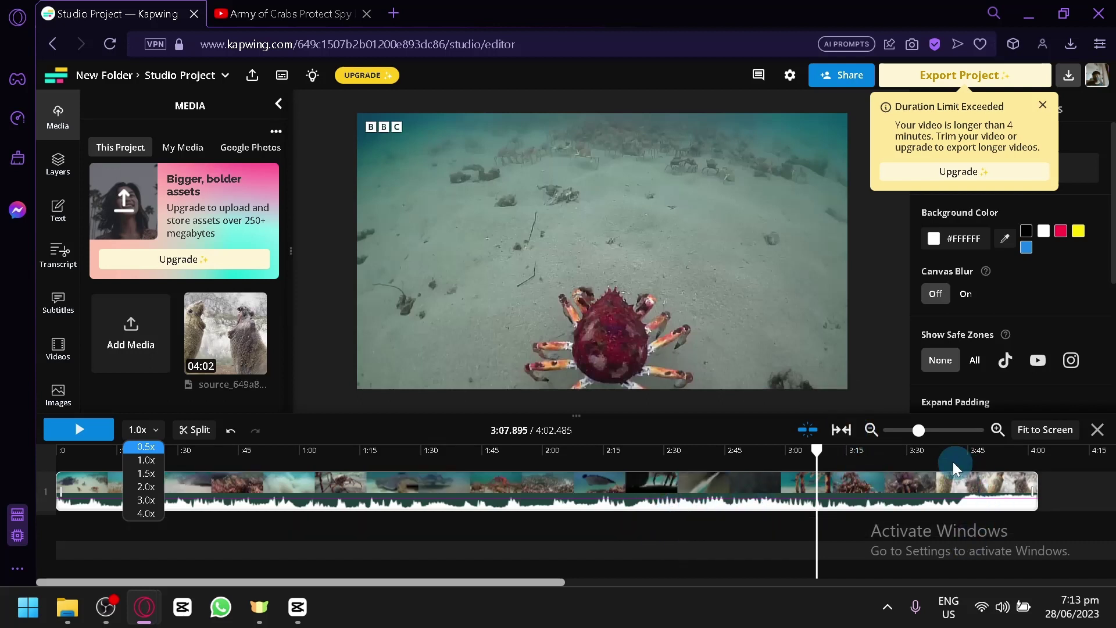
pyautogui.click(337, 532)
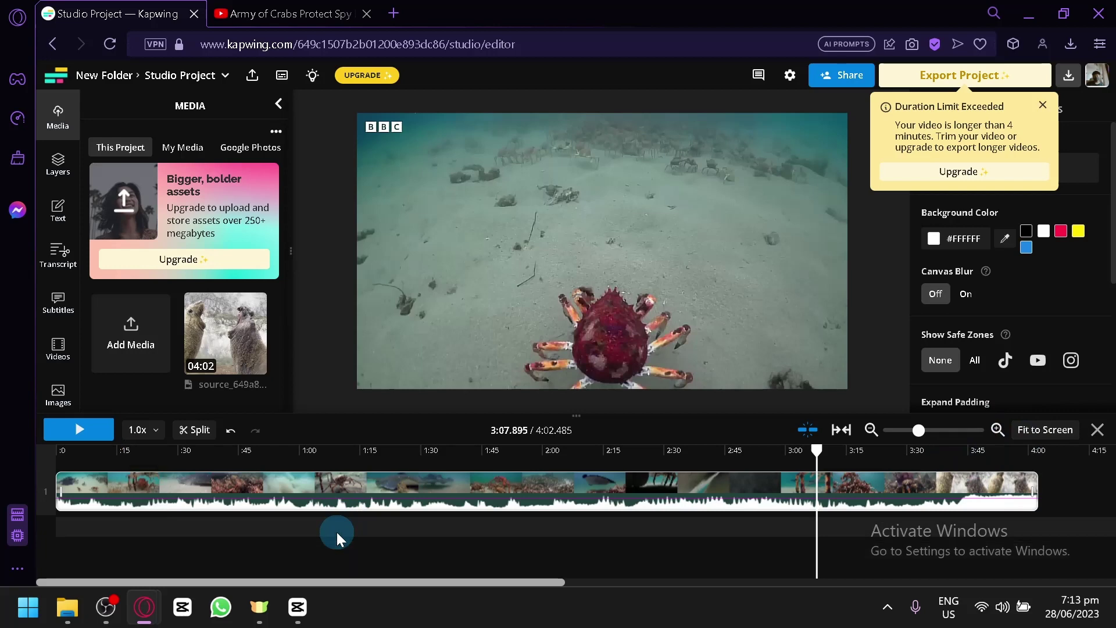
# Step: Split at 1:26.199 and 2:09.396, delete the middle piece, and slide the later clip left
pyautogui.moveTo(816, 485); pyautogui.dragTo(404, 488)
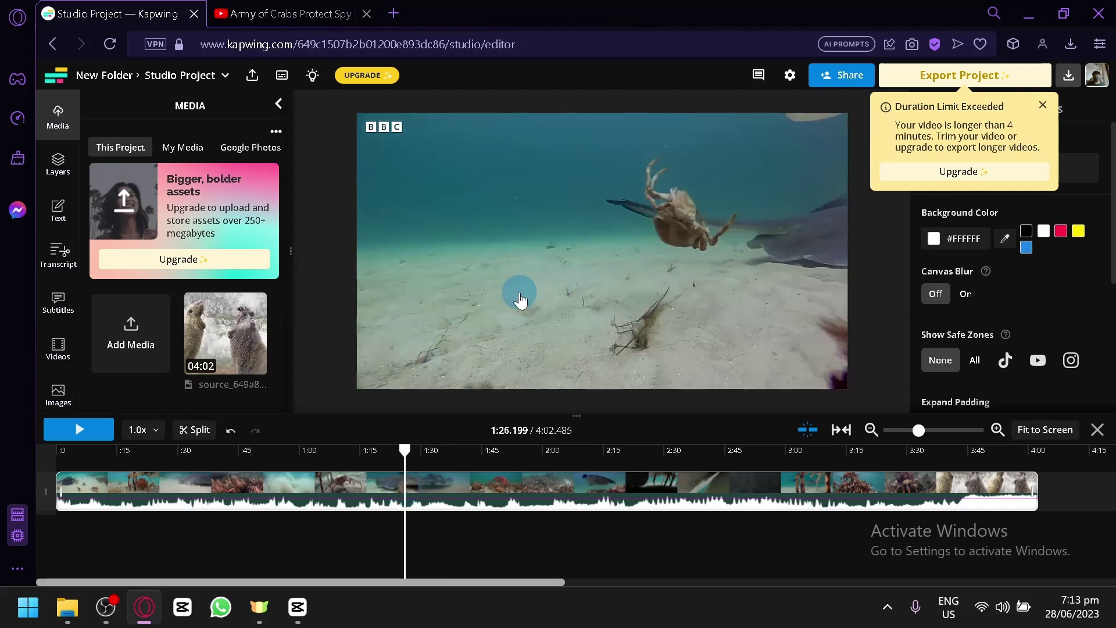
pyautogui.click(200, 431)
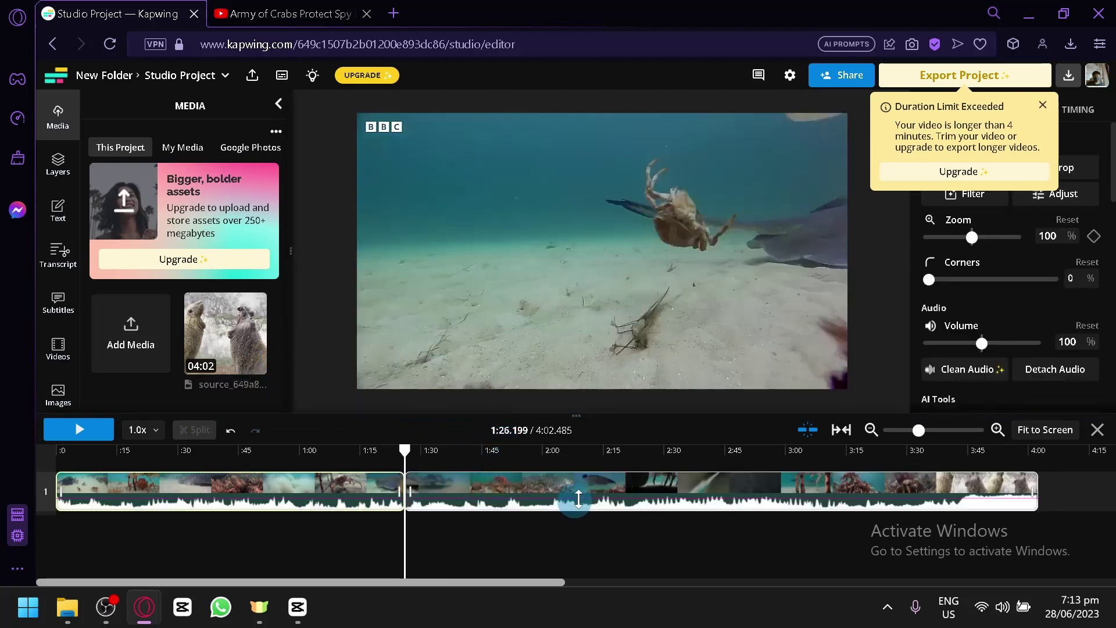
pyautogui.click(582, 455)
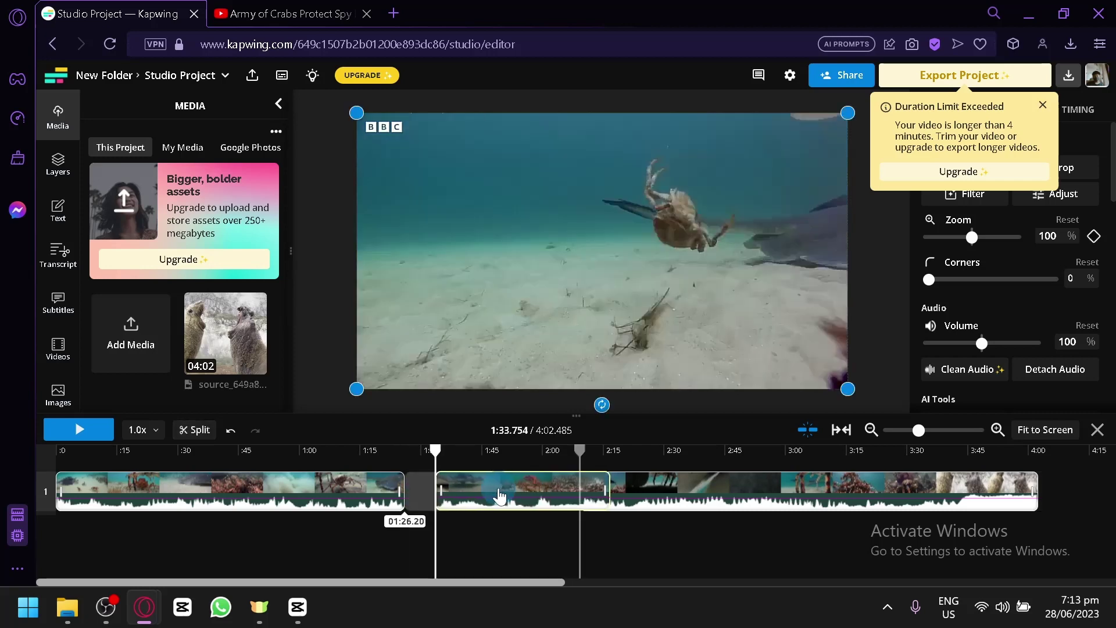
pyautogui.press('Delete')
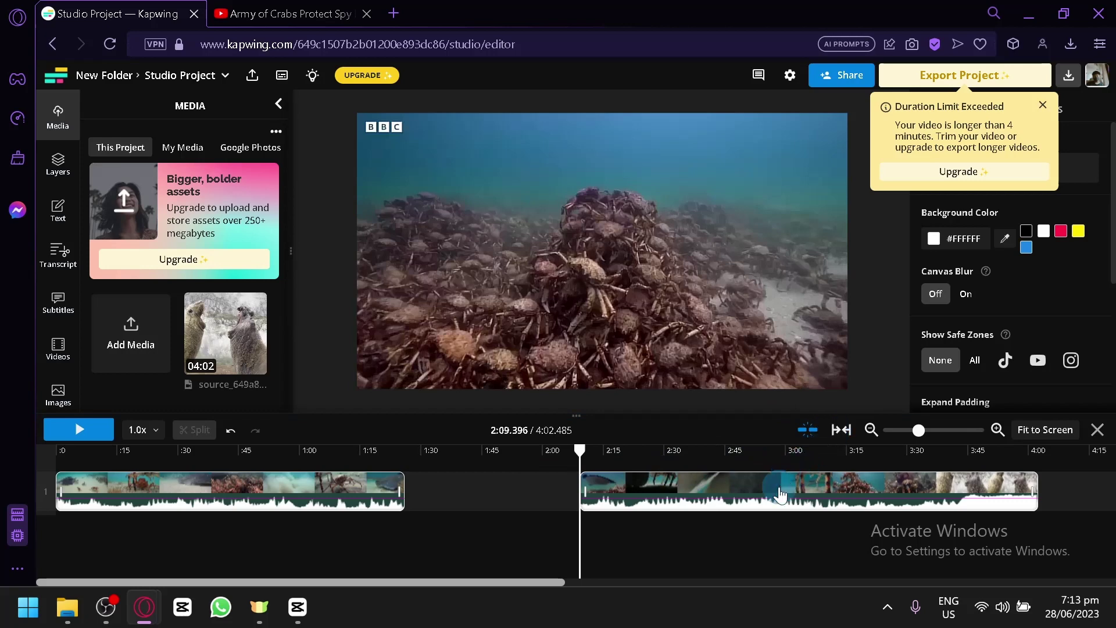
pyautogui.moveTo(780, 495); pyautogui.dragTo(578, 493)
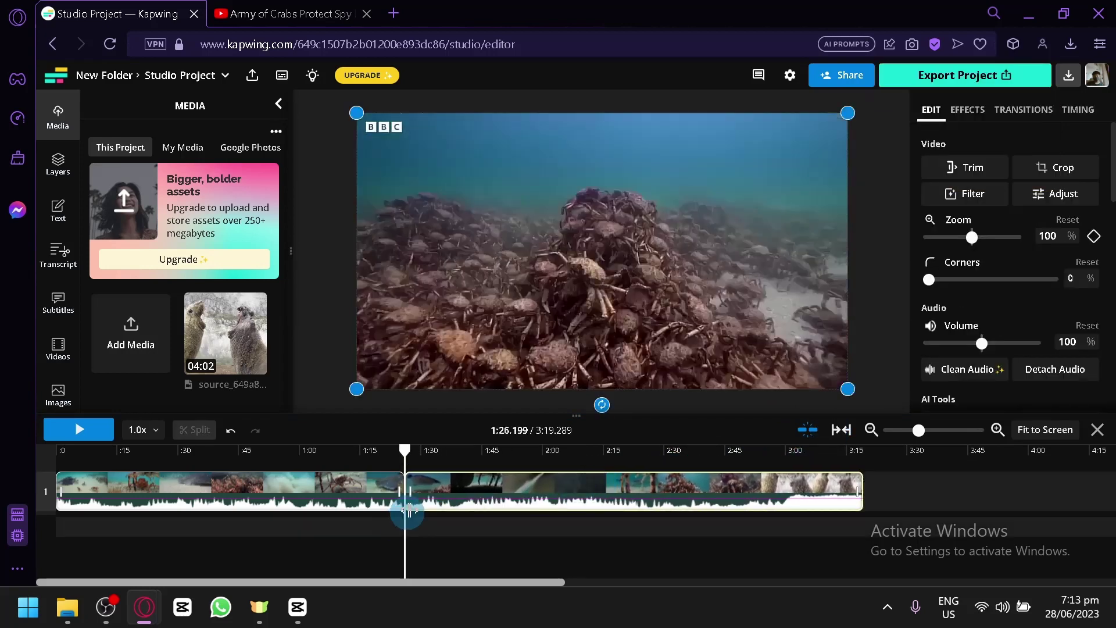
pyautogui.click(389, 547)
pyautogui.click(452, 492)
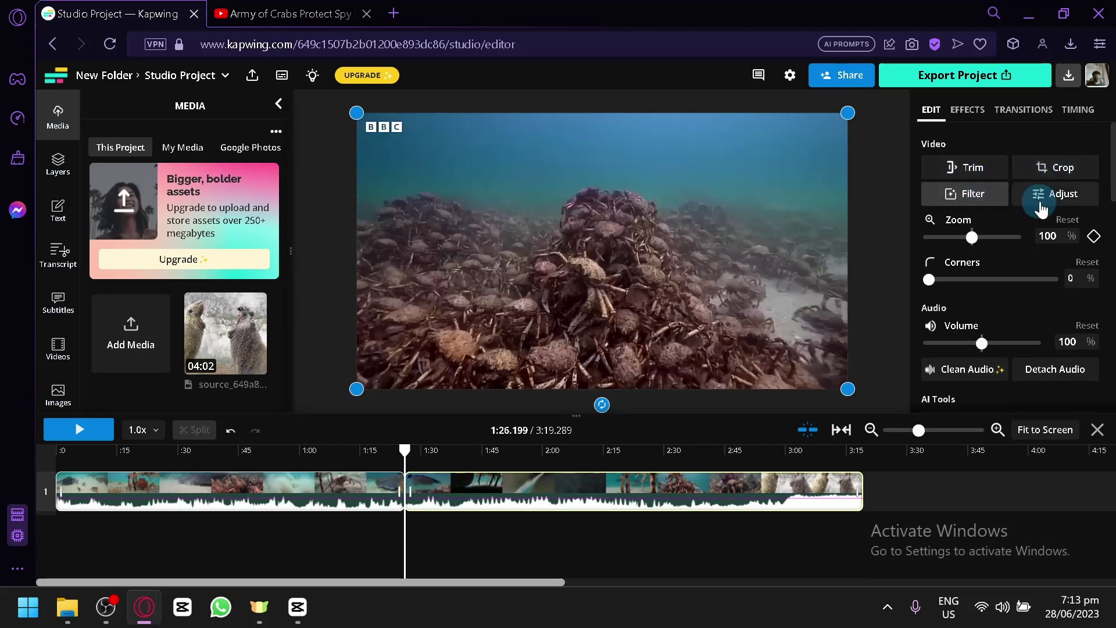
pyautogui.moveTo(972, 238)
pyautogui.mouseDown()
pyautogui.moveTo(1005, 237)
pyautogui.moveTo(971, 238)
pyautogui.mouseUp()
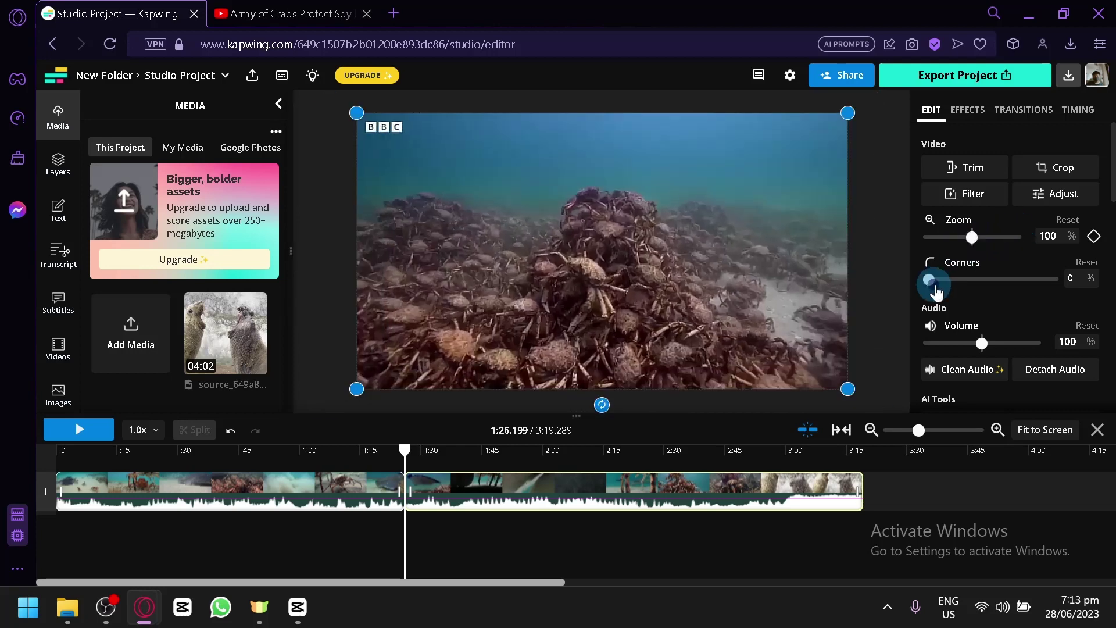
pyautogui.moveTo(933, 279)
pyautogui.mouseDown()
pyautogui.moveTo(1056, 254)
pyautogui.moveTo(870, 309)
pyautogui.moveTo(917, 289)
pyautogui.mouseUp()
pyautogui.scroll(-4, 971, 292)
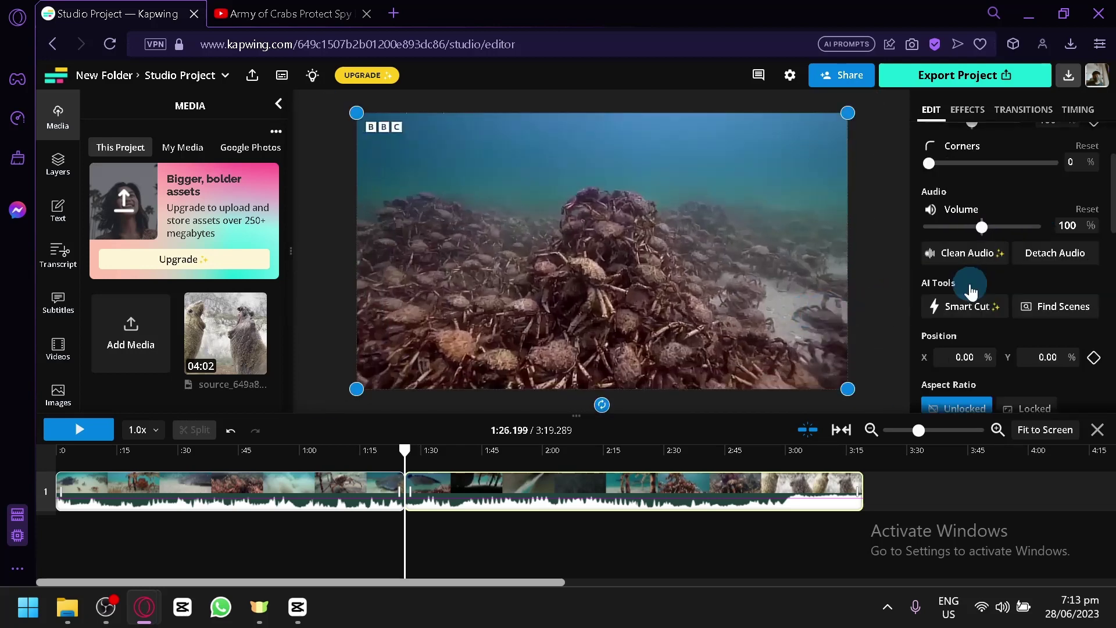
pyautogui.scroll(2, 992, 208)
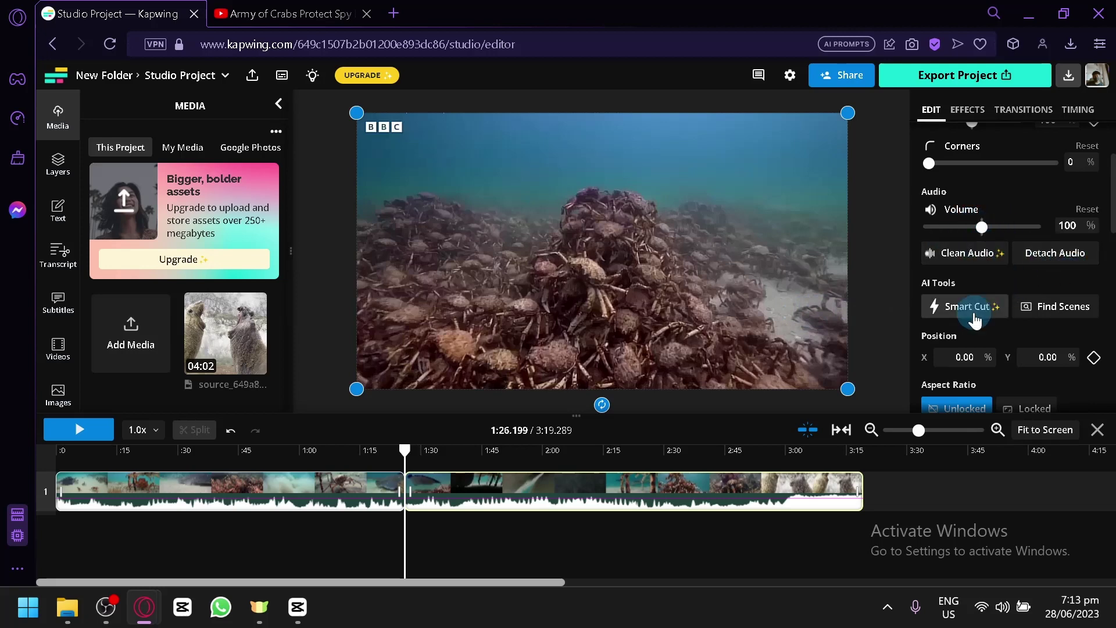
pyautogui.scroll(-2, 1075, 317)
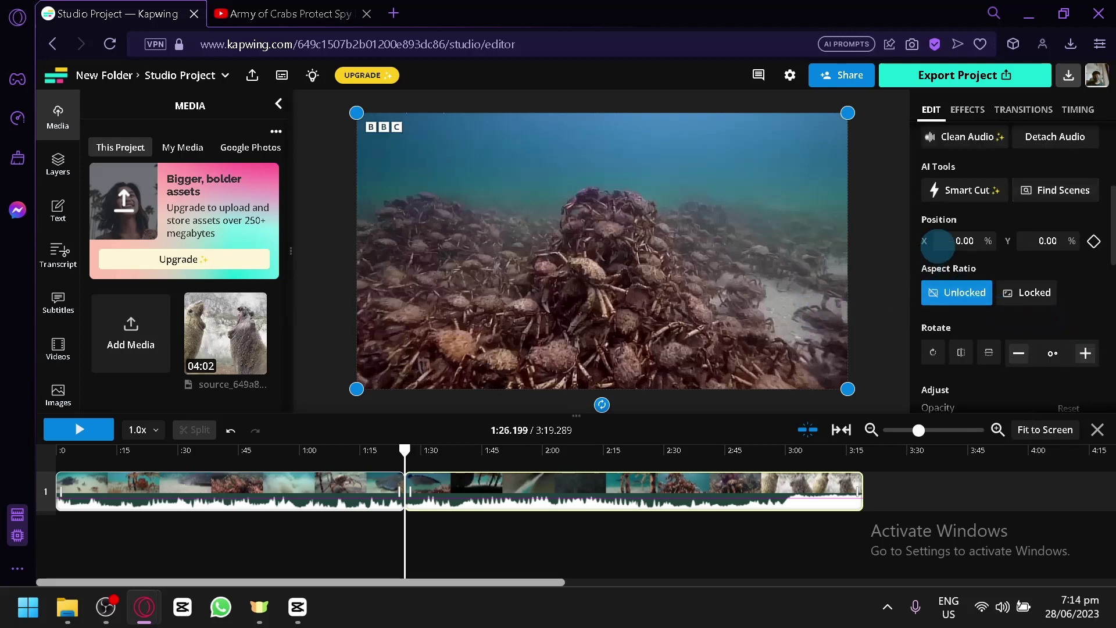
pyautogui.scroll(-2, 1067, 278)
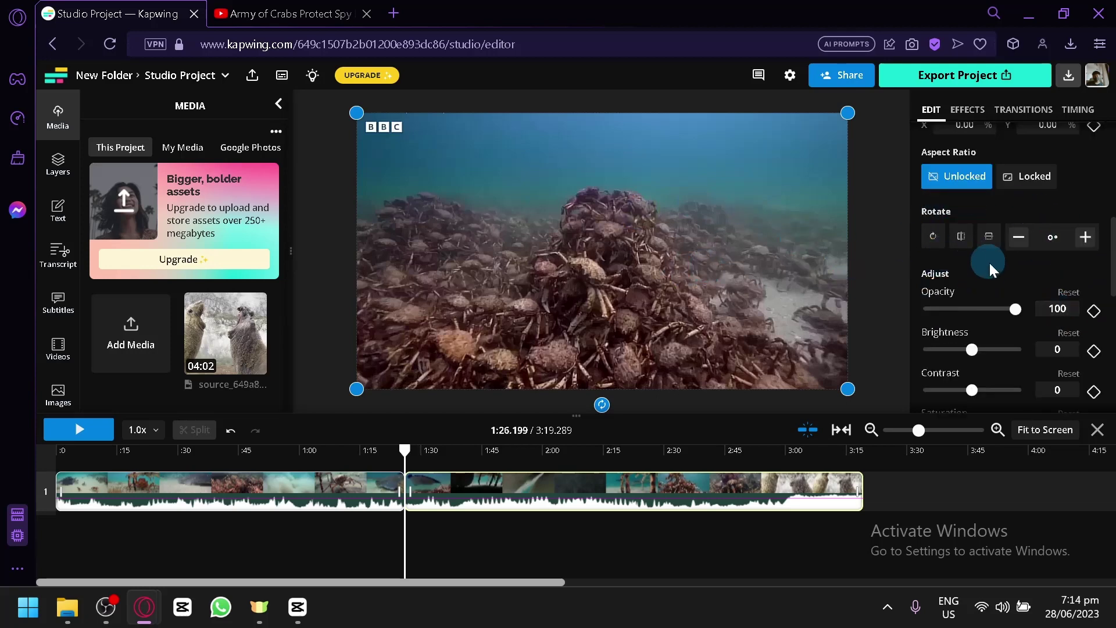
pyautogui.scroll(-2, 991, 268)
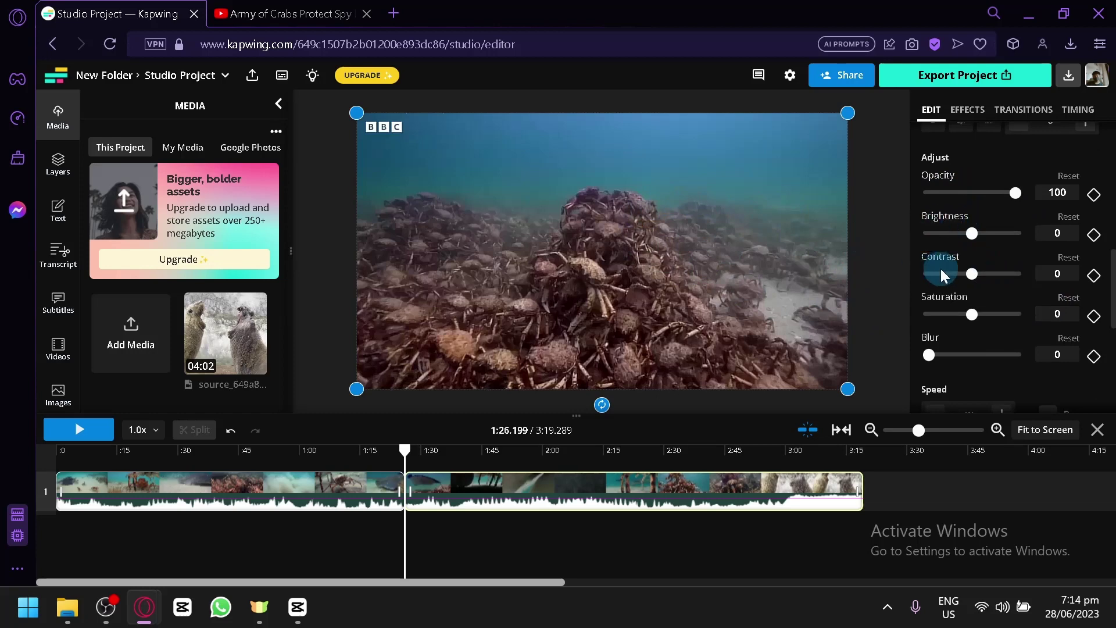
pyautogui.scroll(-4, 955, 301)
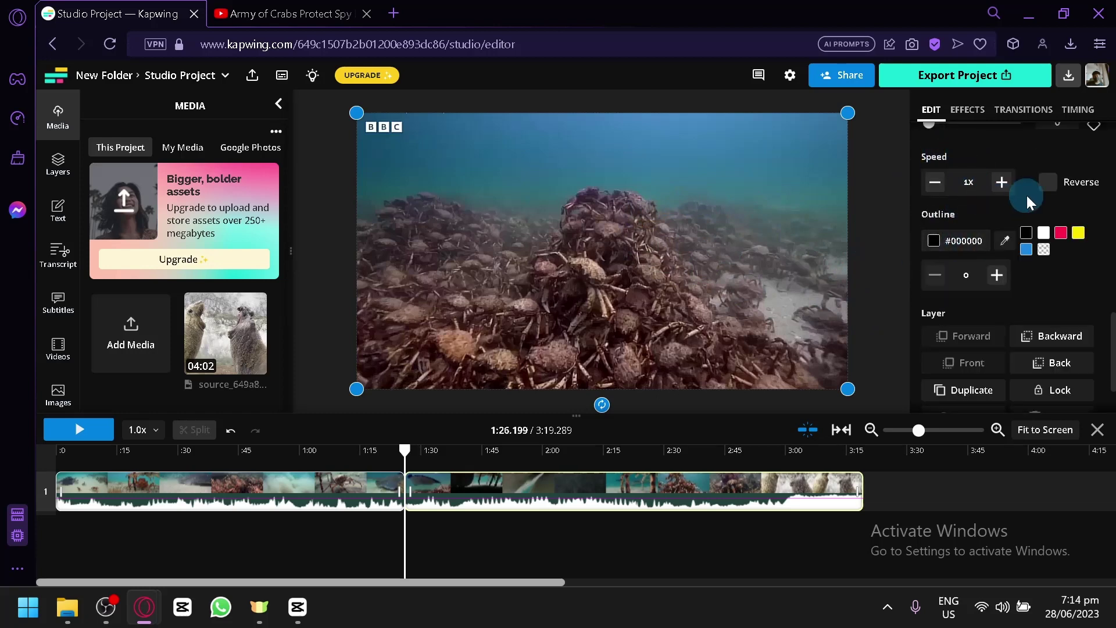
pyautogui.scroll(-1, 1000, 256)
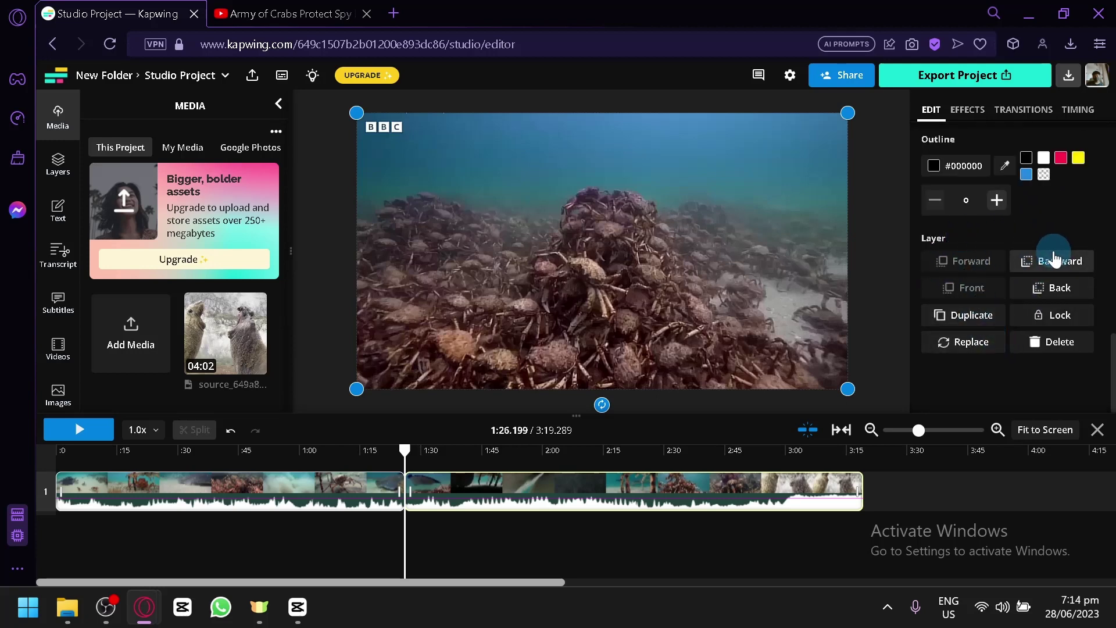
# Step: Drag the second clip onto a new track 2 at 0:00, then select the track 1 clip's effects
pyautogui.click(348, 489)
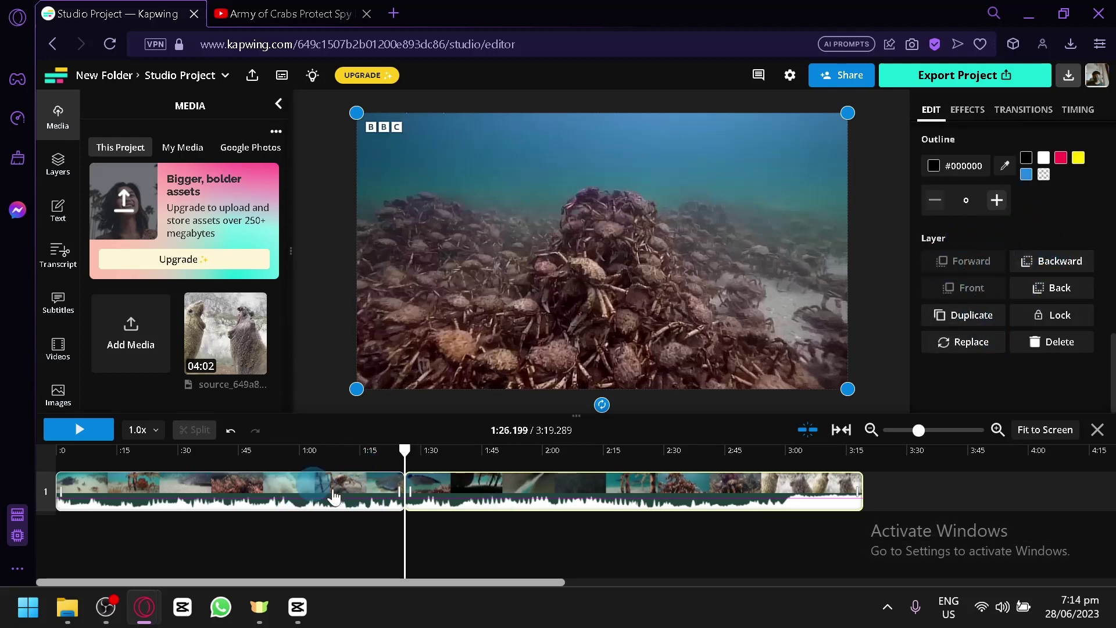
pyautogui.moveTo(465, 492); pyautogui.dragTo(135, 535)
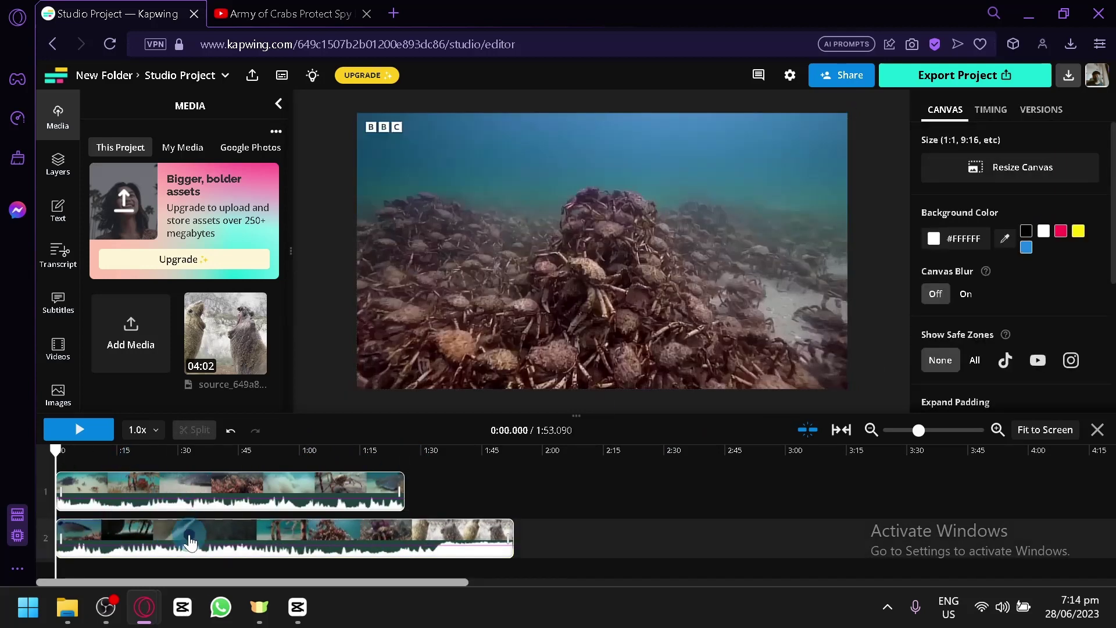
pyautogui.click(243, 493)
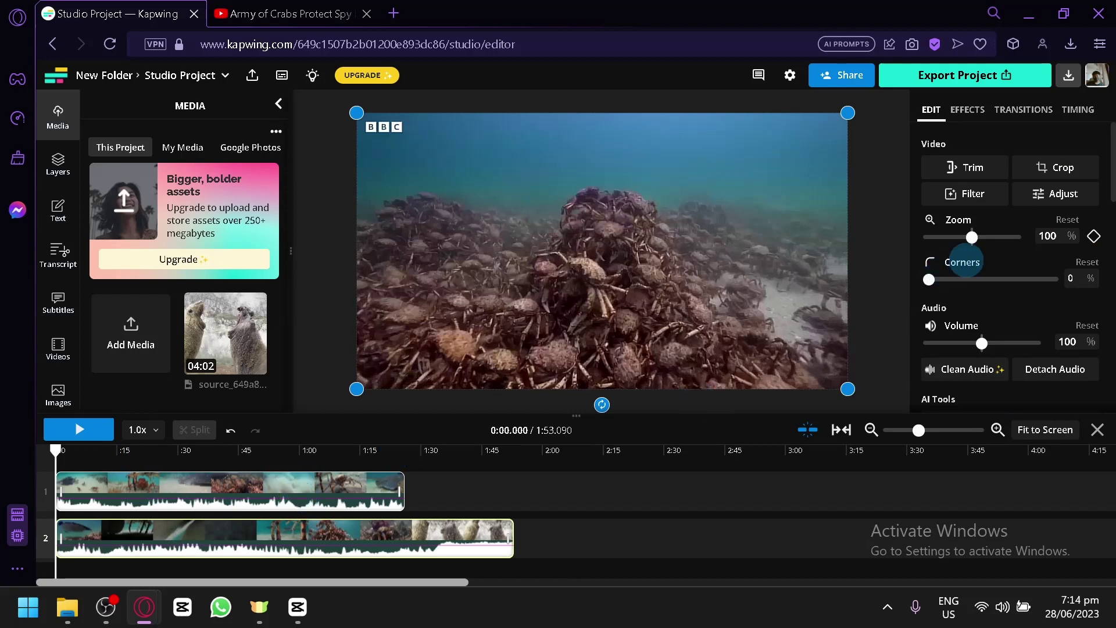
pyautogui.scroll(-8, 971, 262)
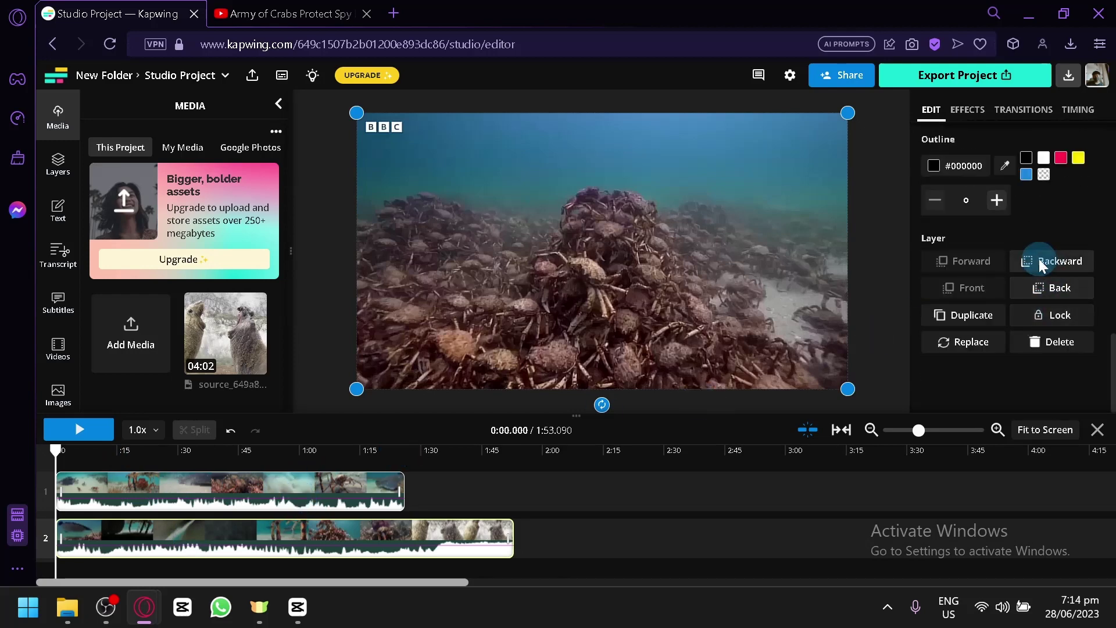
pyautogui.scroll(4, 1041, 265)
pyautogui.scroll(4, 1040, 264)
pyautogui.click(967, 110)
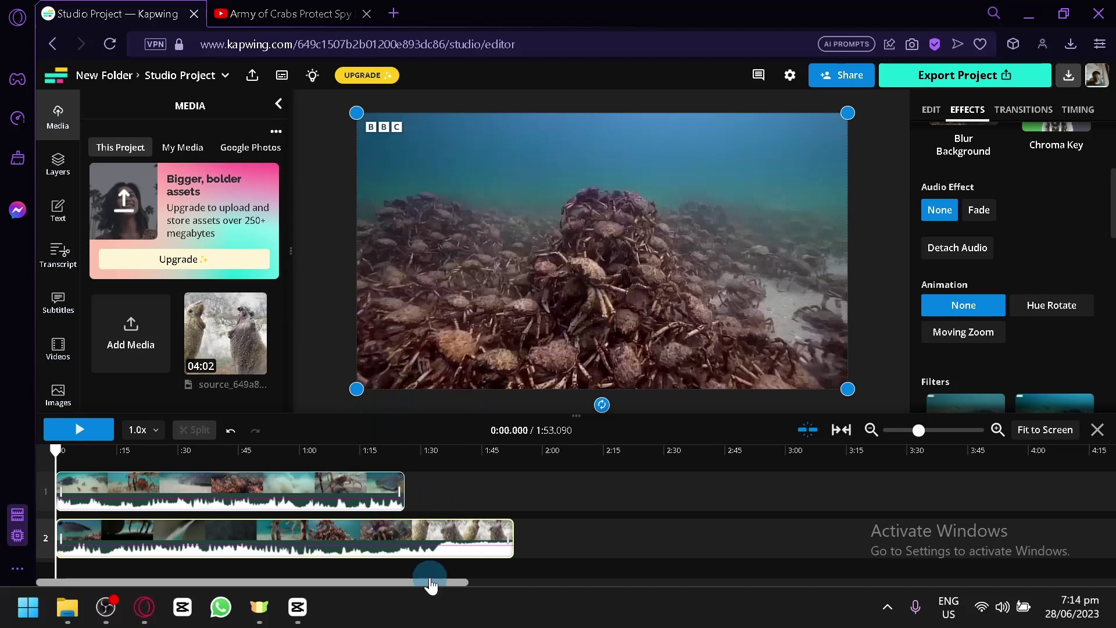
# Step: Undo the last clip move and bring up the top-track clip's video effects
pyautogui.hotkey('ctrl', 'z')
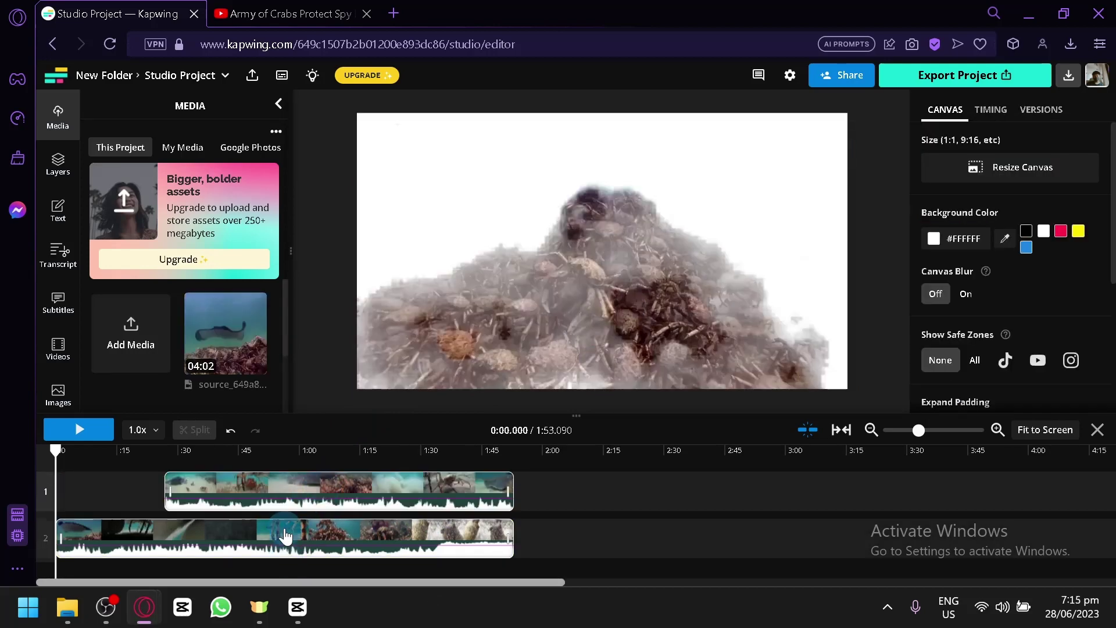
pyautogui.click(284, 534)
pyautogui.click(317, 491)
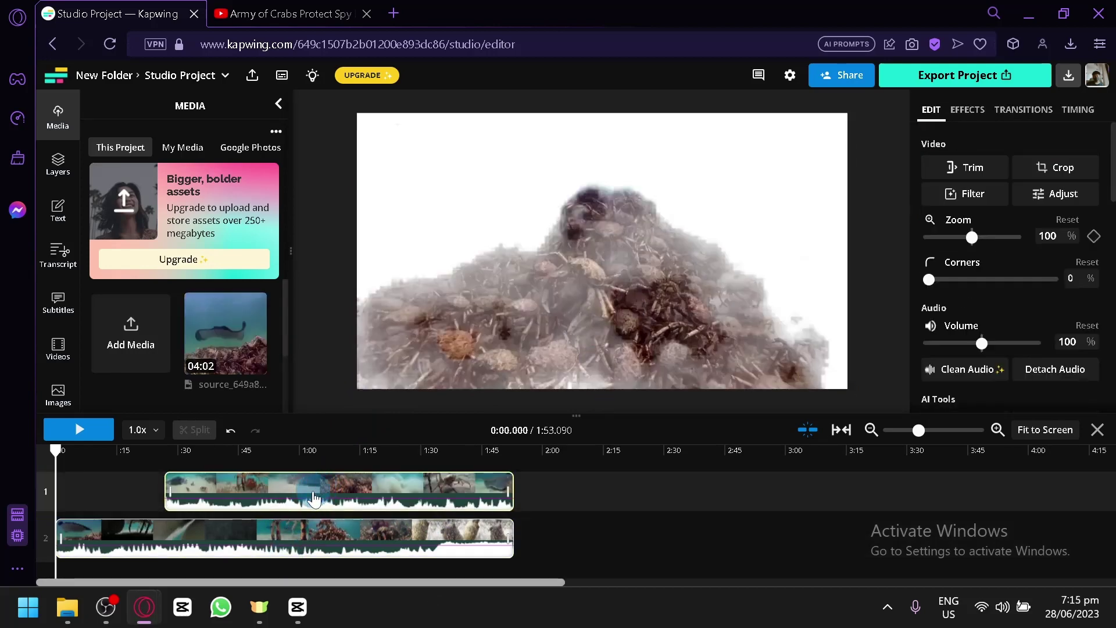
pyautogui.click(761, 308)
pyautogui.click(968, 111)
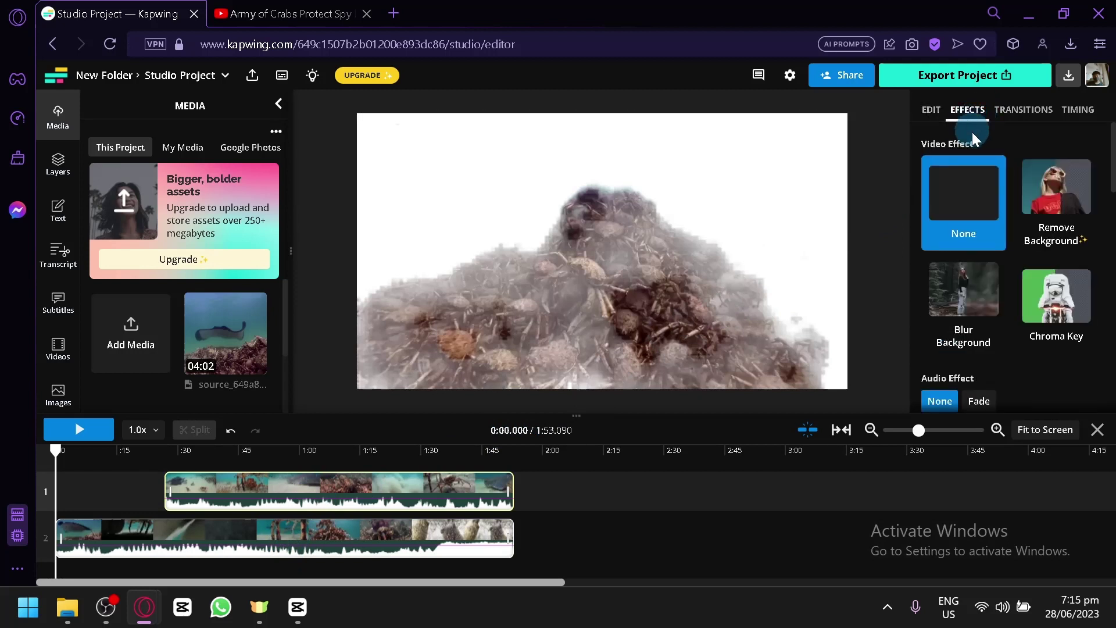
pyautogui.click(963, 211)
pyautogui.scroll(-2, 963, 211)
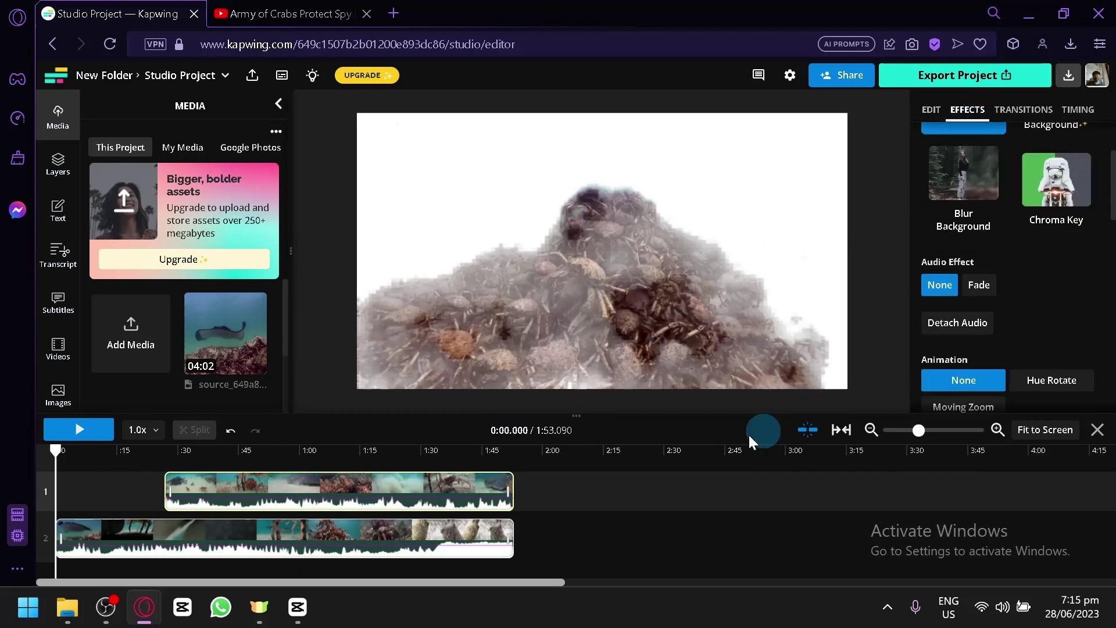
# Step: On the lower-track clip, try Chroma Key, Remove Background and Blur Background, then set None
pyautogui.click(491, 541)
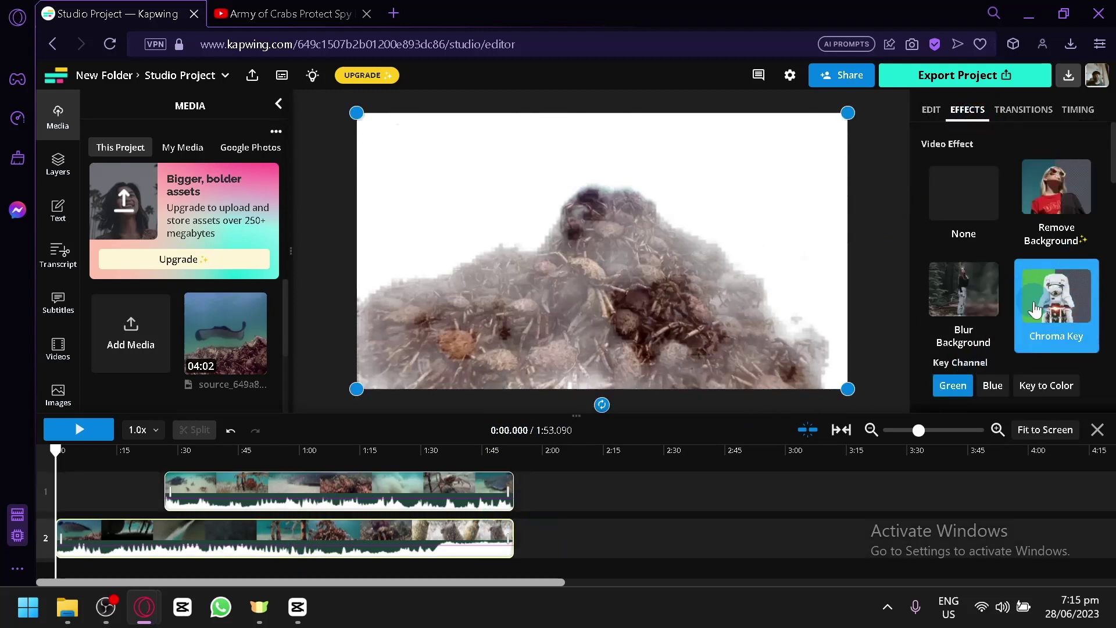
pyautogui.click(988, 219)
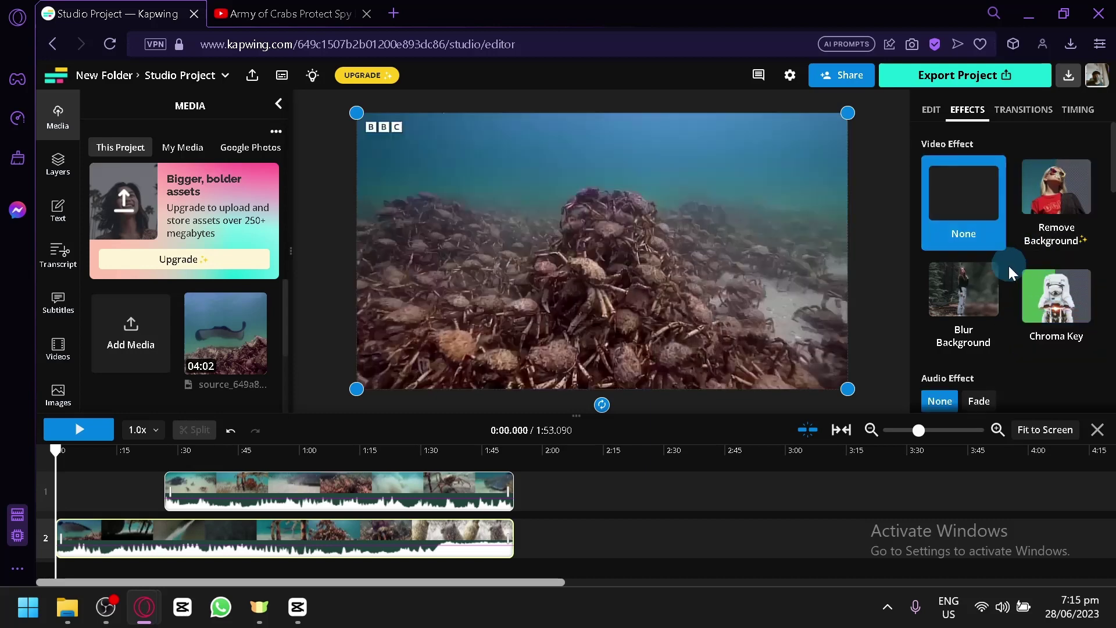
pyautogui.click(1067, 211)
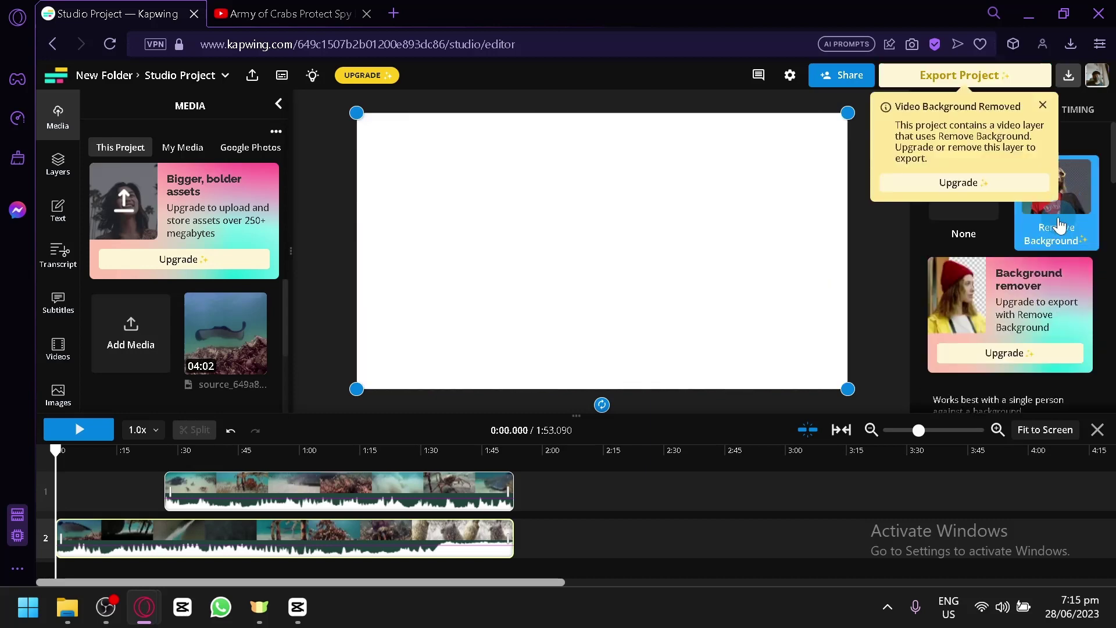
pyautogui.click(1044, 108)
pyautogui.click(978, 215)
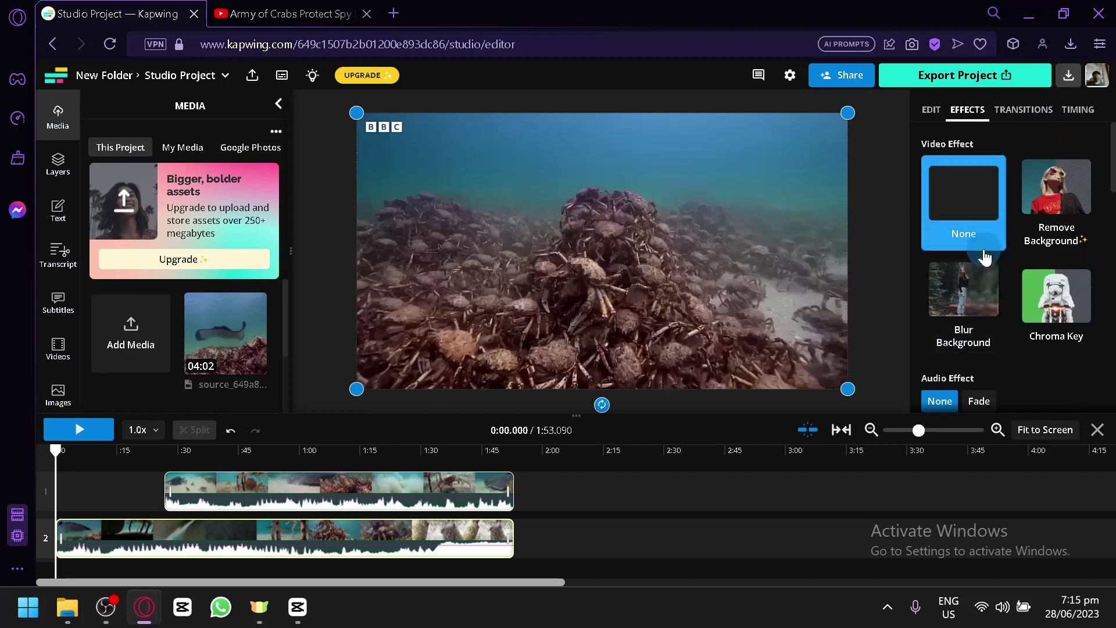
pyautogui.click(958, 308)
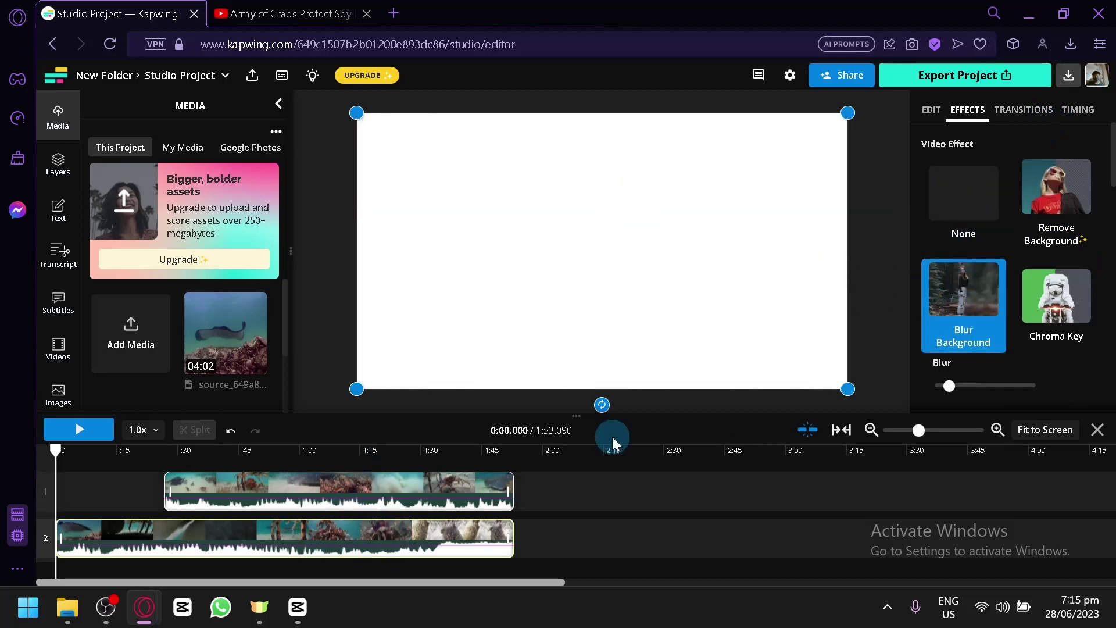
pyautogui.click(983, 194)
pyautogui.scroll(-4, 1014, 157)
# Step: Check the clip's transitions and 0:00.000–1:53.090 timing, then browse Plugins and the stock Videos library
pyautogui.click(1028, 112)
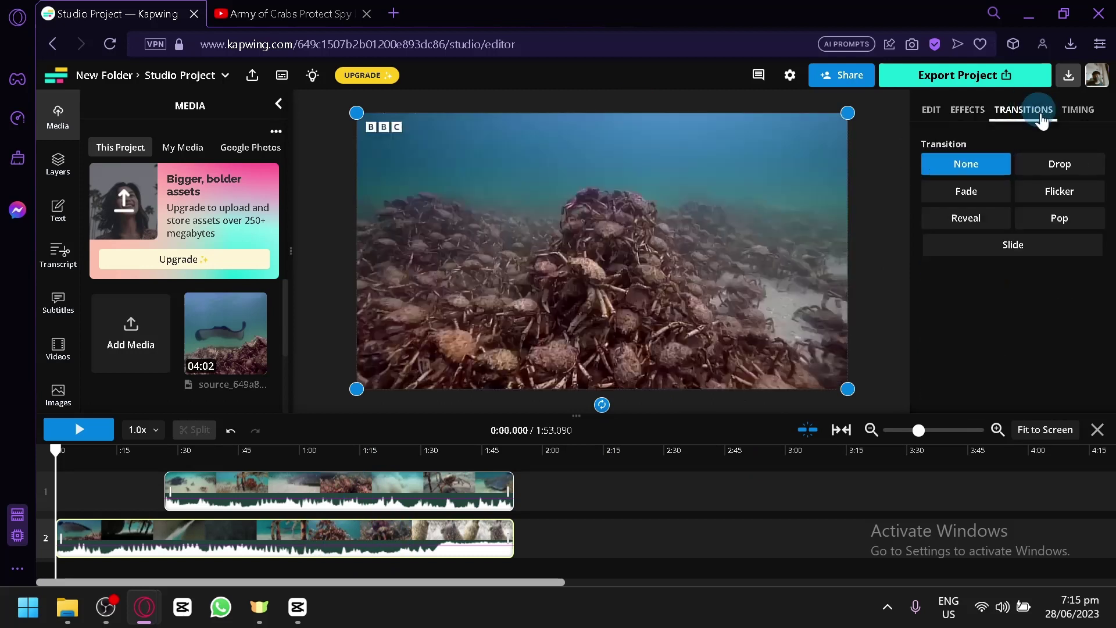
pyautogui.click(1072, 129)
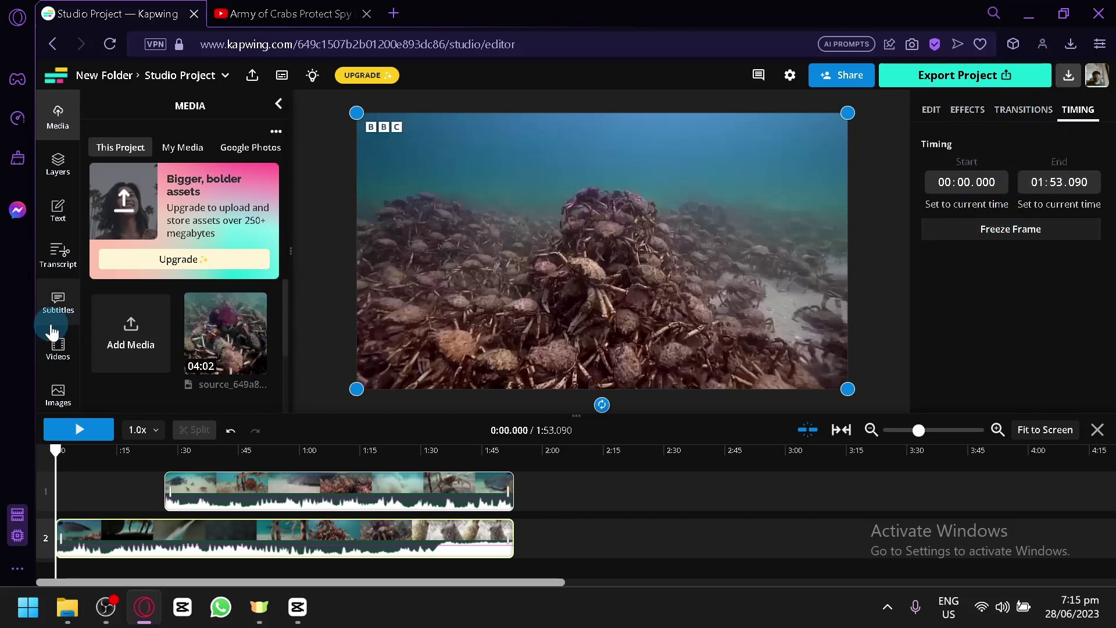
pyautogui.scroll(-4, 56, 329)
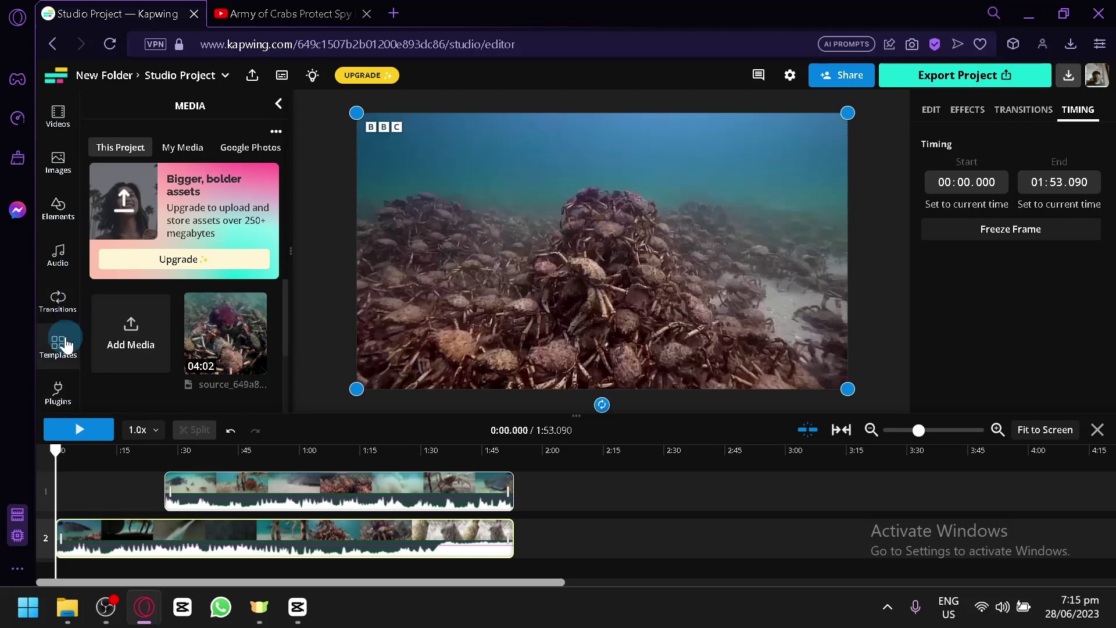
pyautogui.click(56, 395)
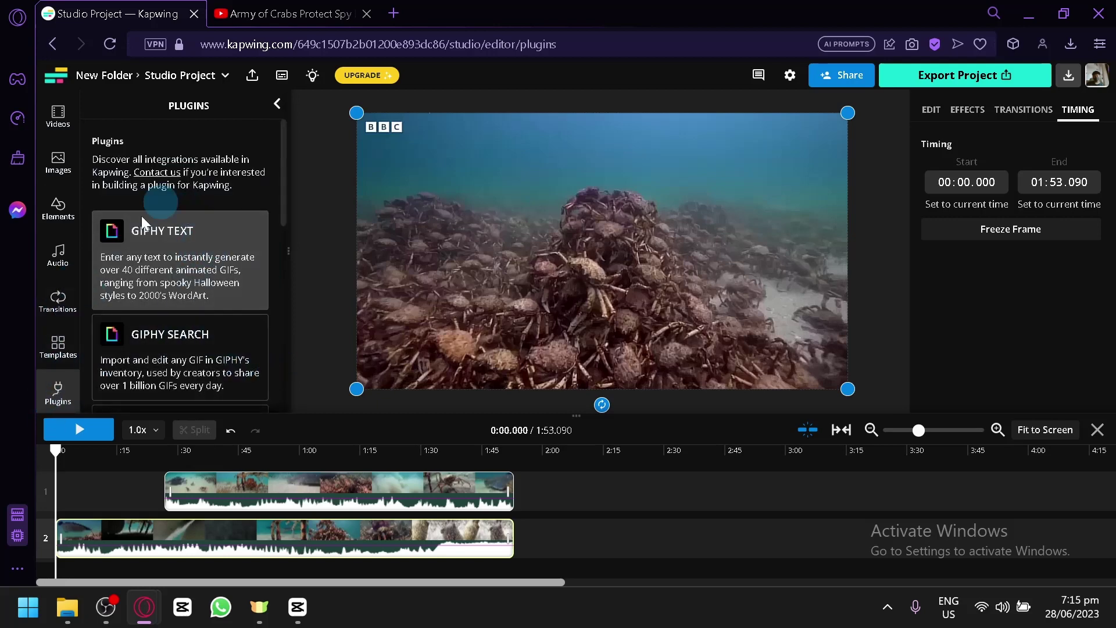
pyautogui.scroll(-4, 194, 250)
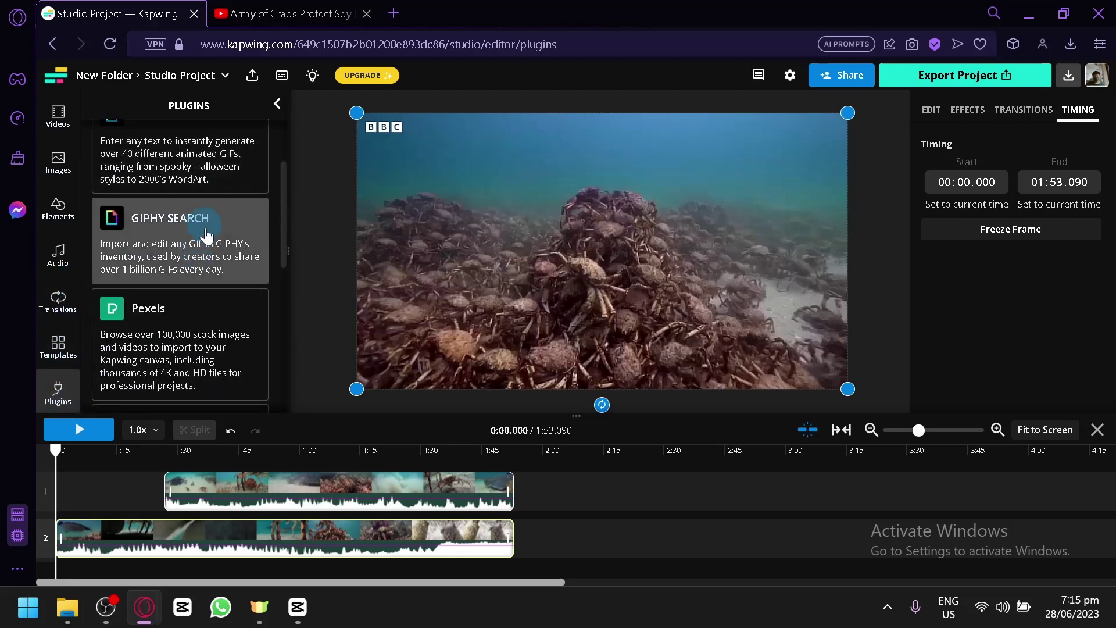
pyautogui.scroll(-5, 226, 208)
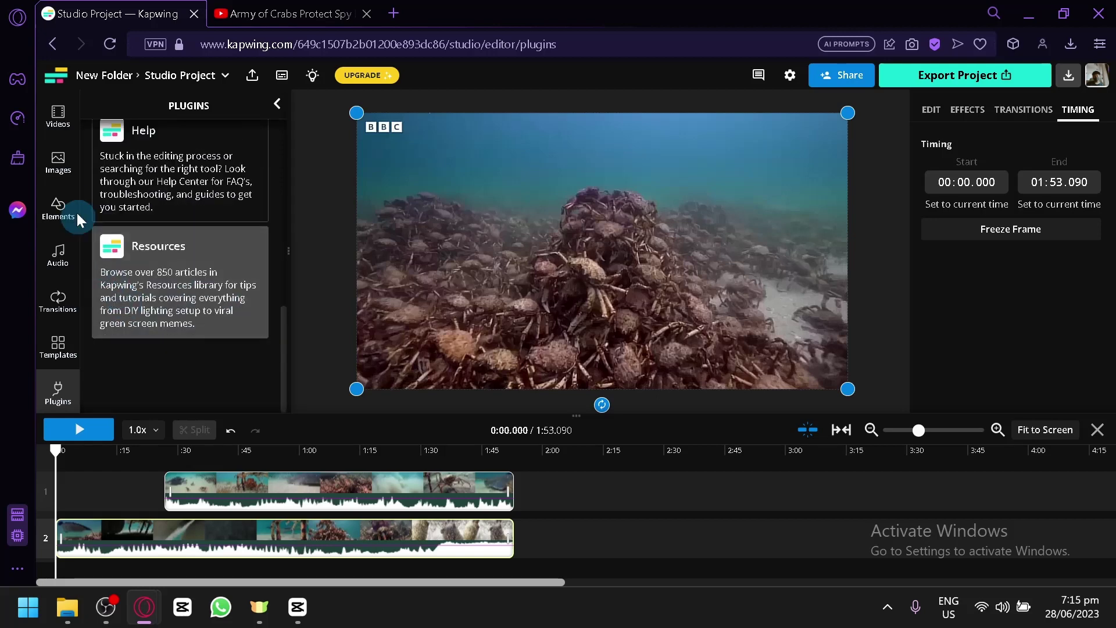
pyautogui.click(58, 115)
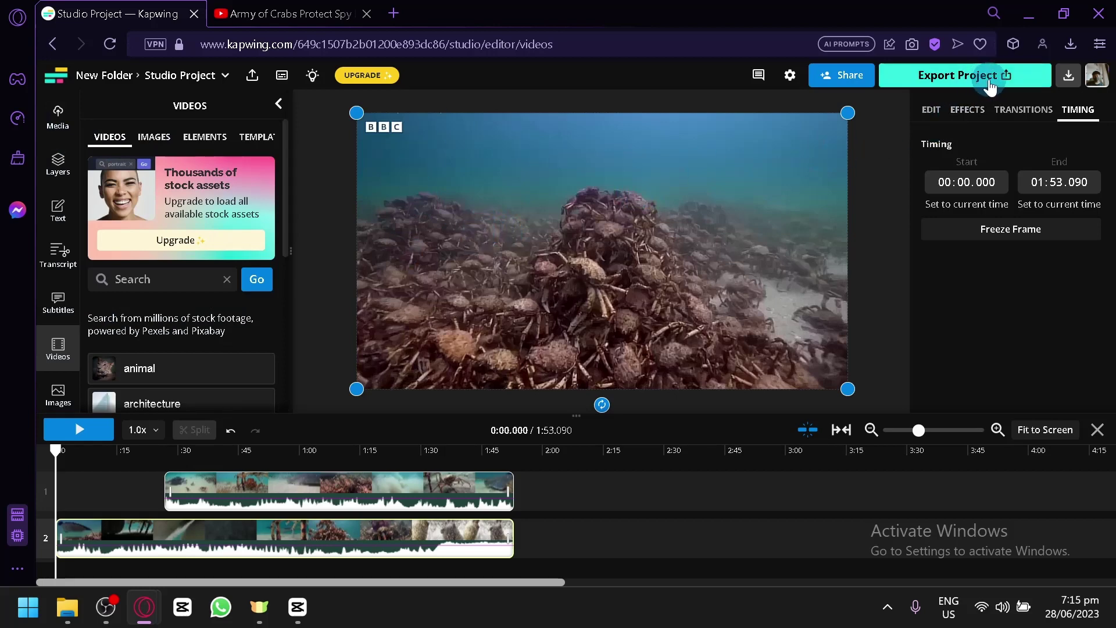
# Step: Set the export to MP4, Smaller File compression, at 480p (848 x 477), estimated 4.5-15.3MB
pyautogui.click(1066, 79)
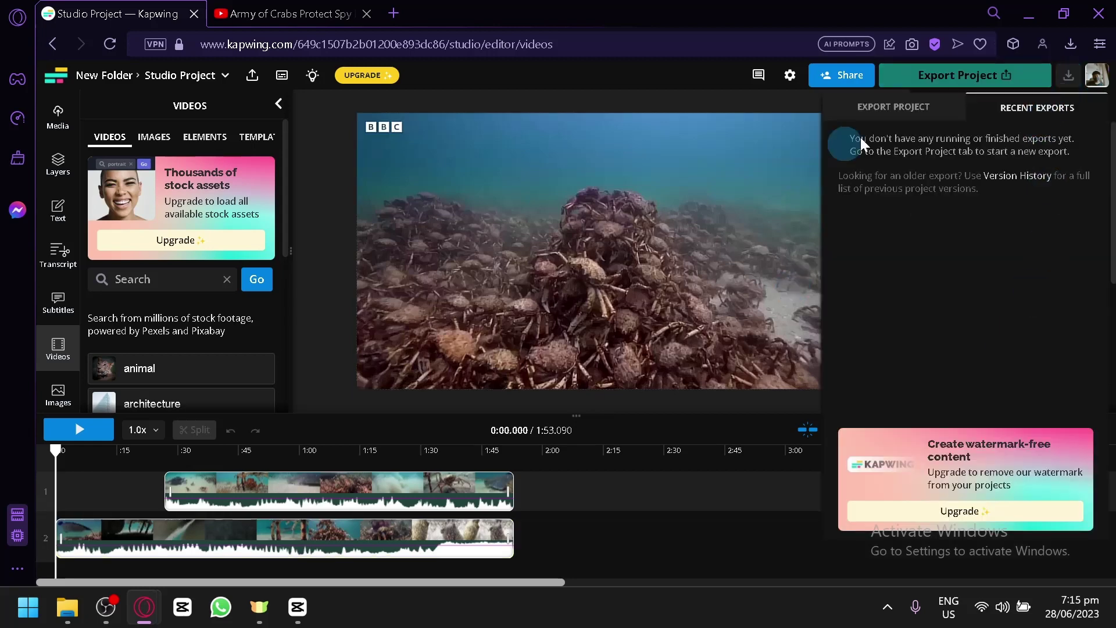
pyautogui.click(921, 109)
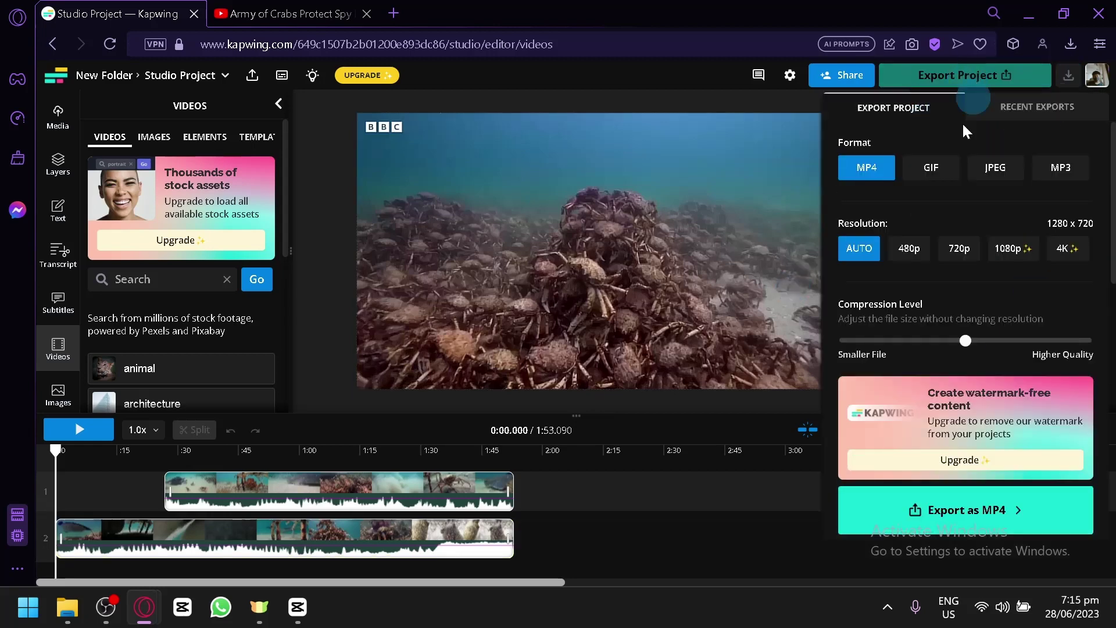
pyautogui.click(865, 168)
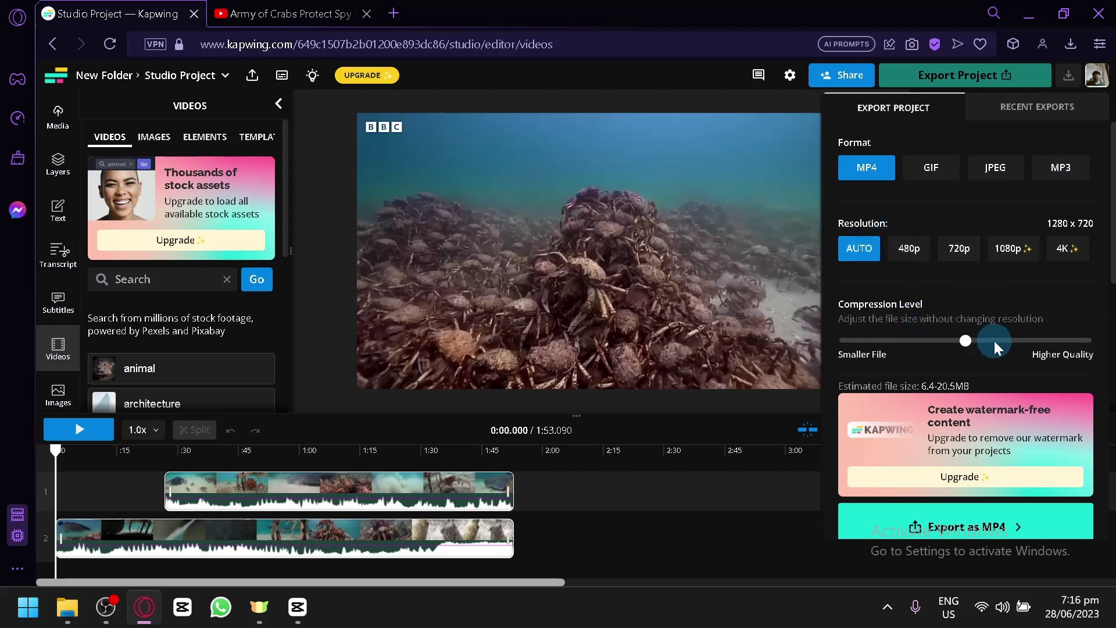
pyautogui.moveTo(971, 340); pyautogui.dragTo(814, 340)
pyautogui.scroll(-1, 924, 271)
pyautogui.click(909, 230)
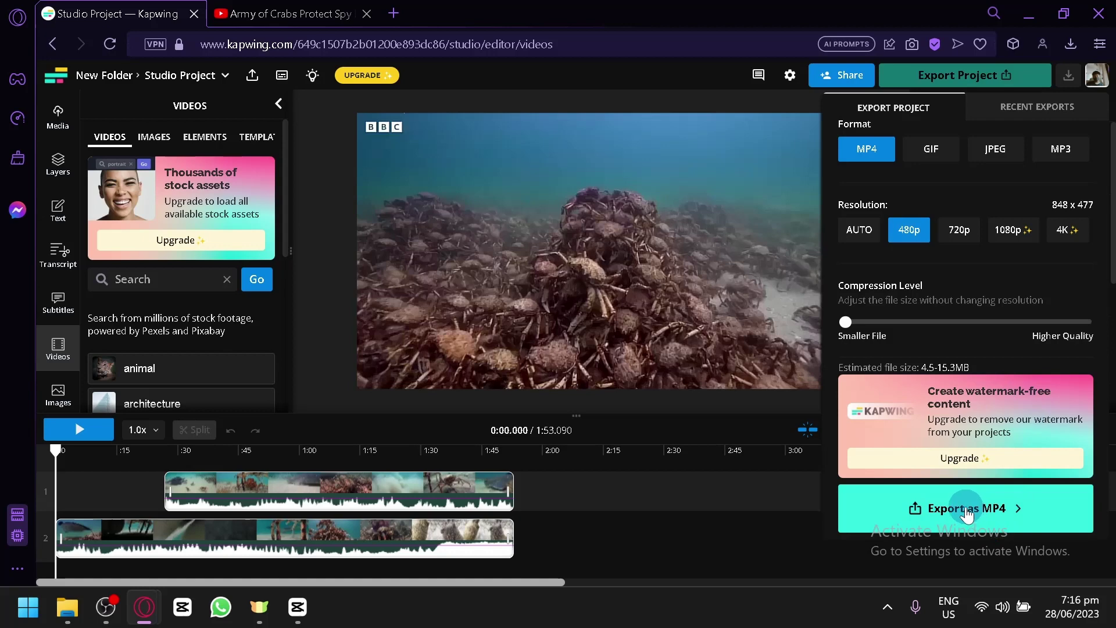